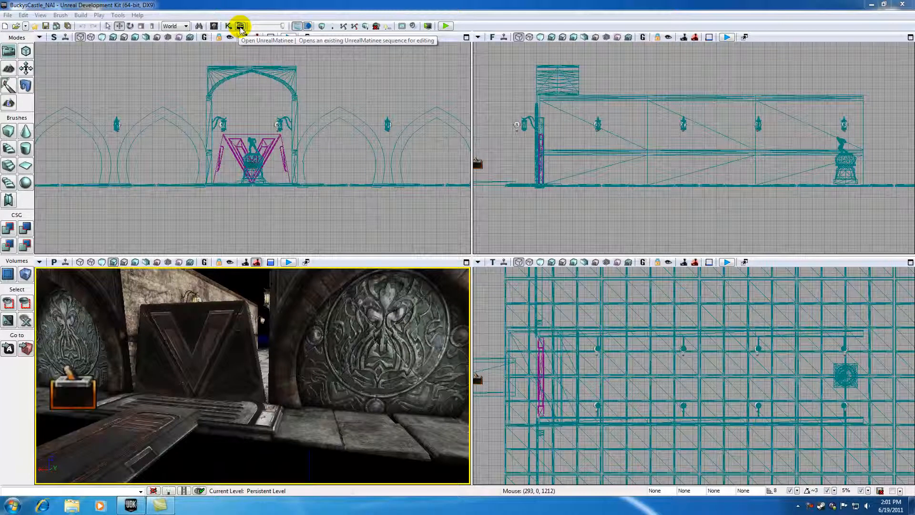
Open the Kismet main sequence and bring the Trigger_1 Touch and Matinee nodes into view.
{"action": "left_click", "coordinate": [240, 26]}
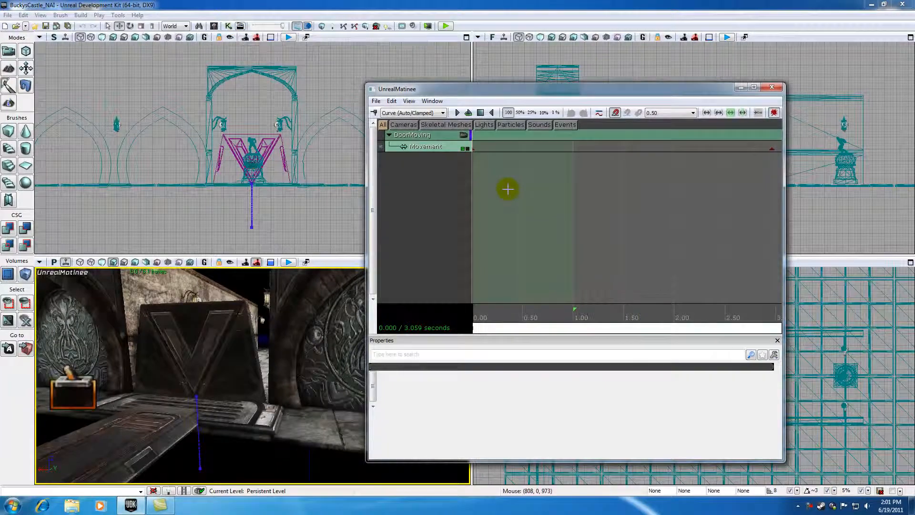
{"action": "left_click", "coordinate": [772, 87]}
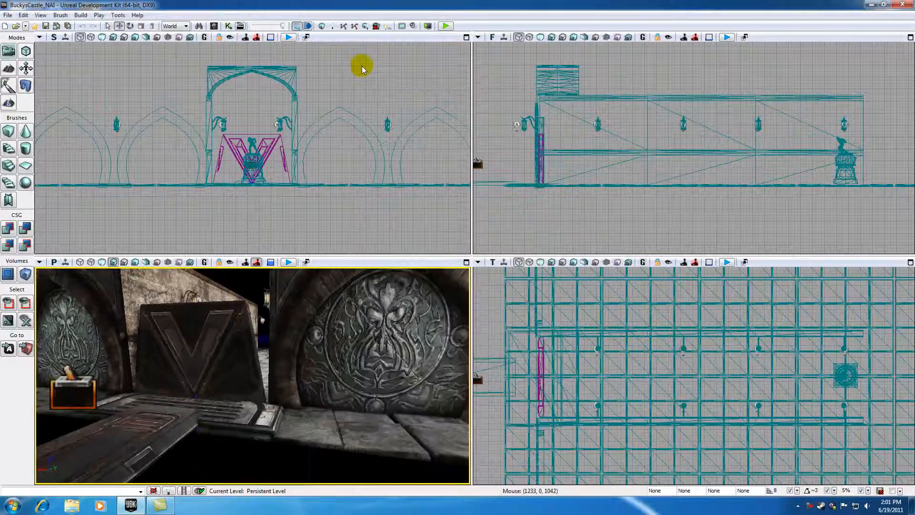
{"action": "left_click", "coordinate": [228, 26]}
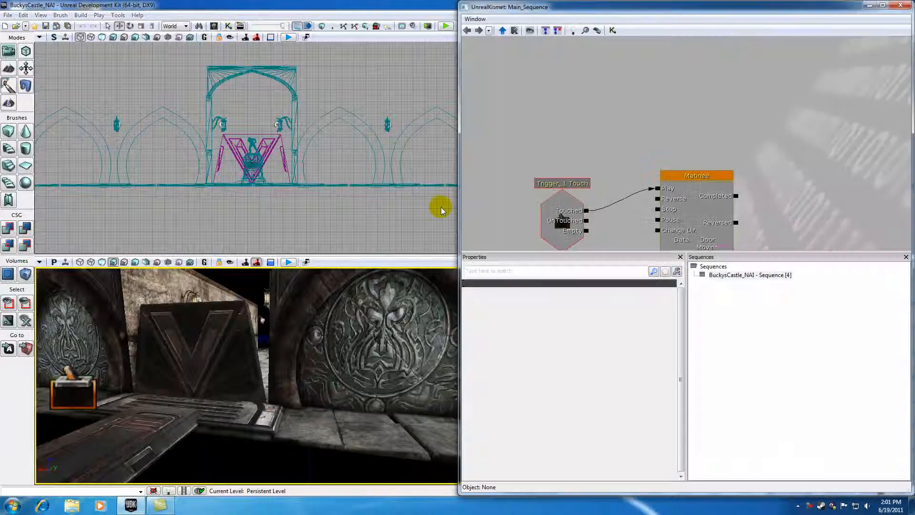
{"action": "left_click_drag", "start_coordinate": [592, 142], "coordinate": [605, 77]}
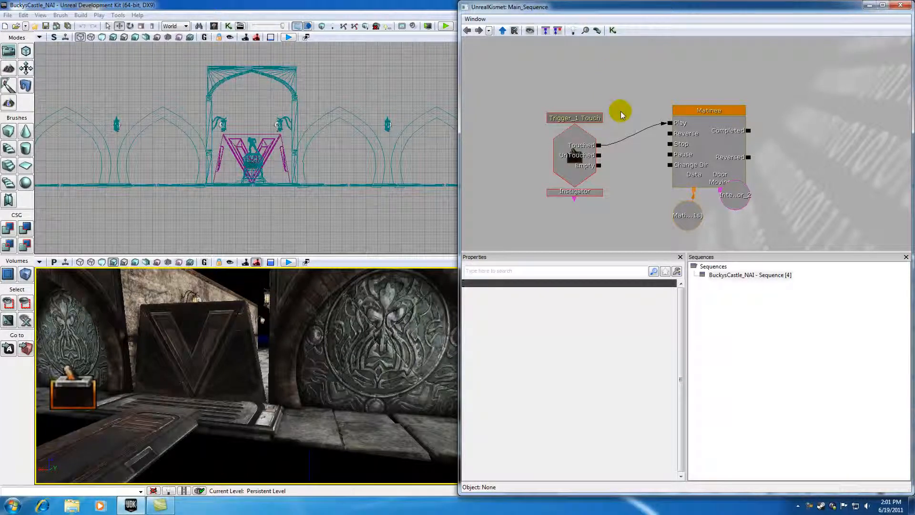
Inspect the InterpActor_2 variable's properties attached to the Matinee node.
{"action": "left_click", "coordinate": [735, 204]}
{"action": "left_click_drag", "start_coordinate": [736, 201], "coordinate": [730, 214]}
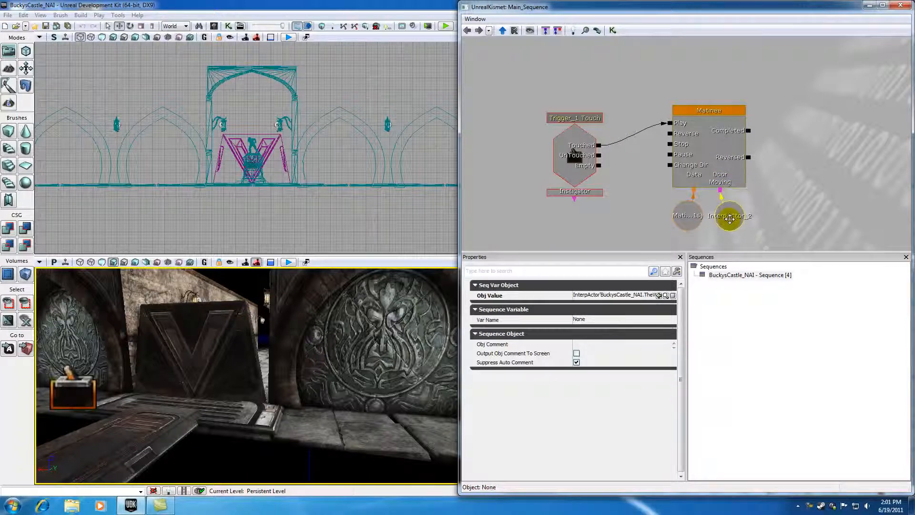
{"action": "left_click", "coordinate": [671, 72]}
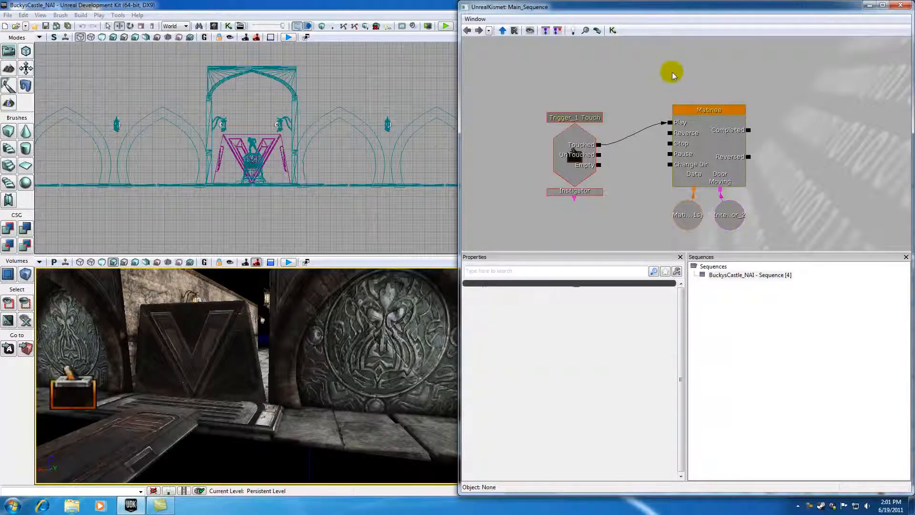
Open the DoorMoving Matinee sequence from the Kismet Matinee node and reposition its editor window.
{"action": "double_click", "coordinate": [697, 113]}
{"action": "left_click_drag", "start_coordinate": [493, 95], "coordinate": [244, 78]}
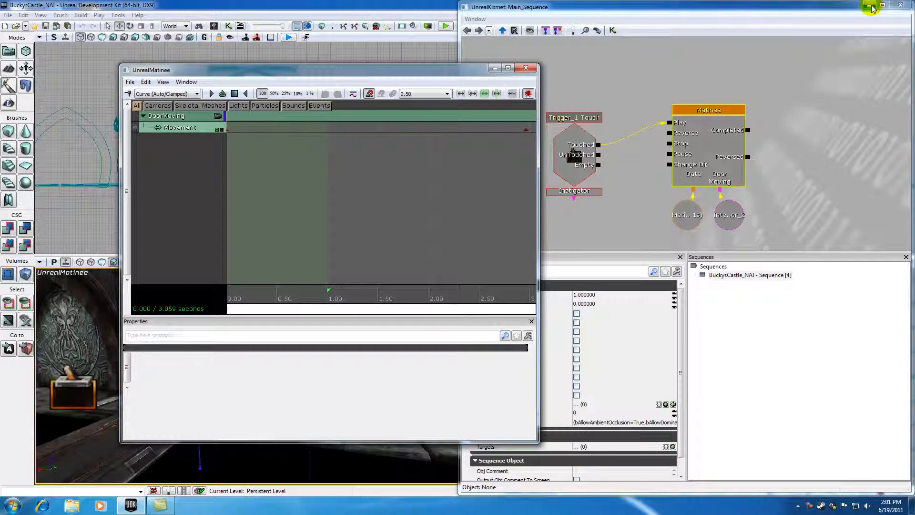
{"action": "left_click_drag", "start_coordinate": [445, 72], "coordinate": [694, 78]}
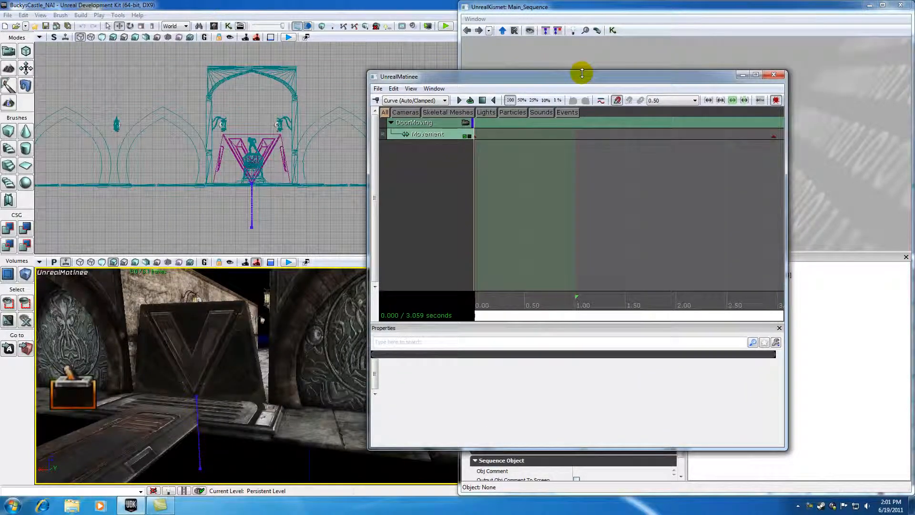
{"action": "left_click_drag", "start_coordinate": [605, 79], "coordinate": [351, 71]}
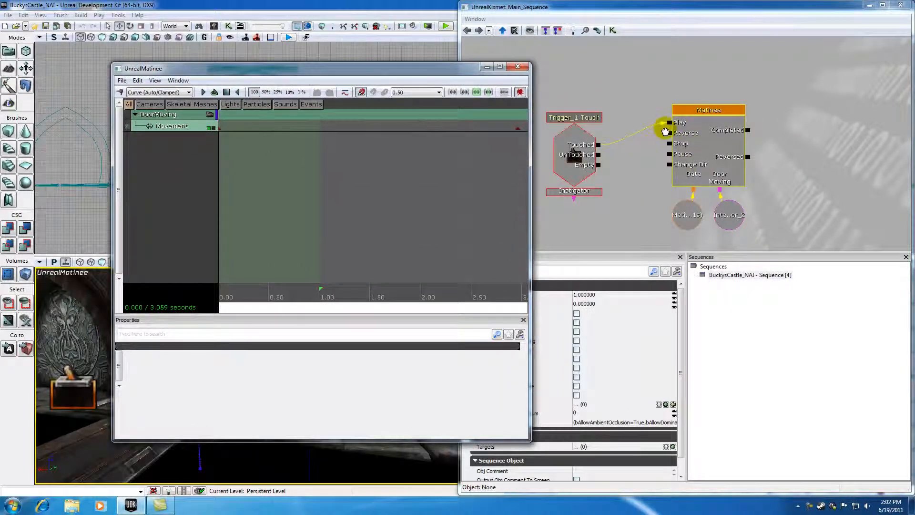
Examine the Matinee node's outputs and its Matinee Data and InterpActor_2 variables.
{"action": "left_click", "coordinate": [695, 111]}
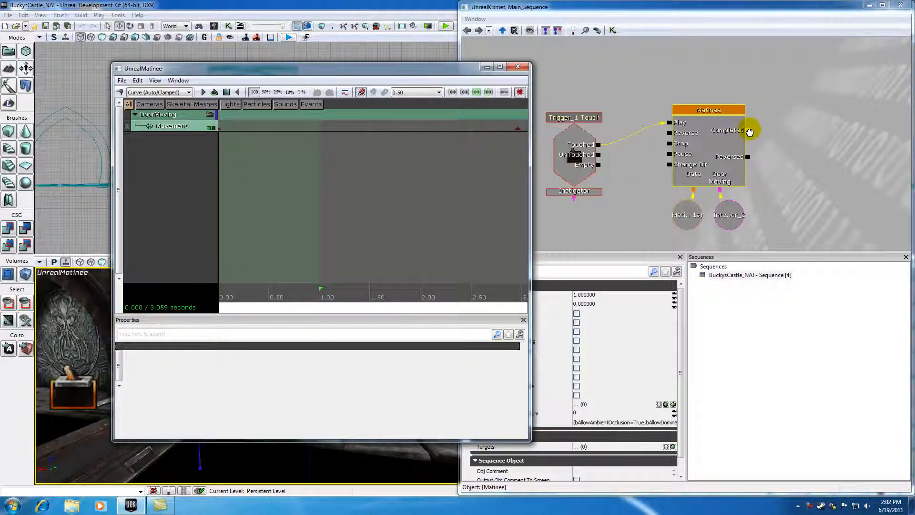
{"action": "left_click_drag", "start_coordinate": [749, 132], "coordinate": [822, 104]}
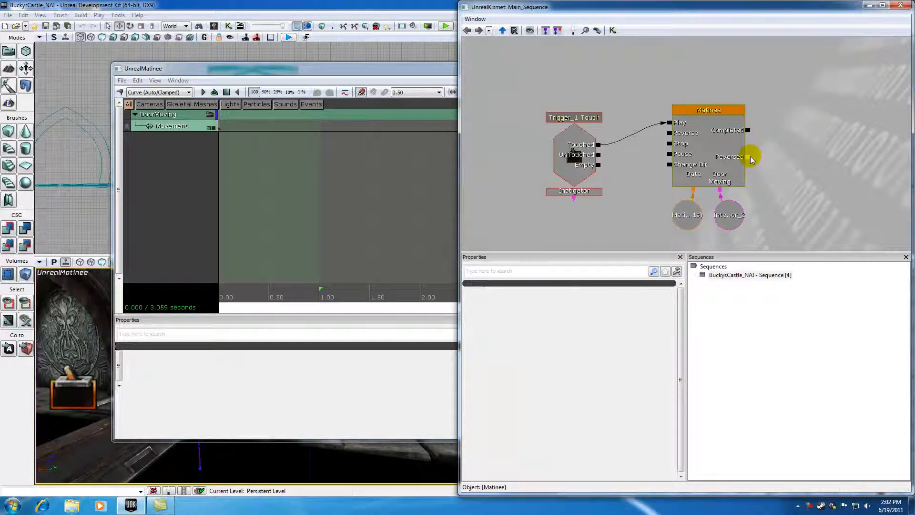
{"action": "left_click_drag", "start_coordinate": [801, 147], "coordinate": [802, 146]}
{"action": "left_click", "coordinate": [692, 218]}
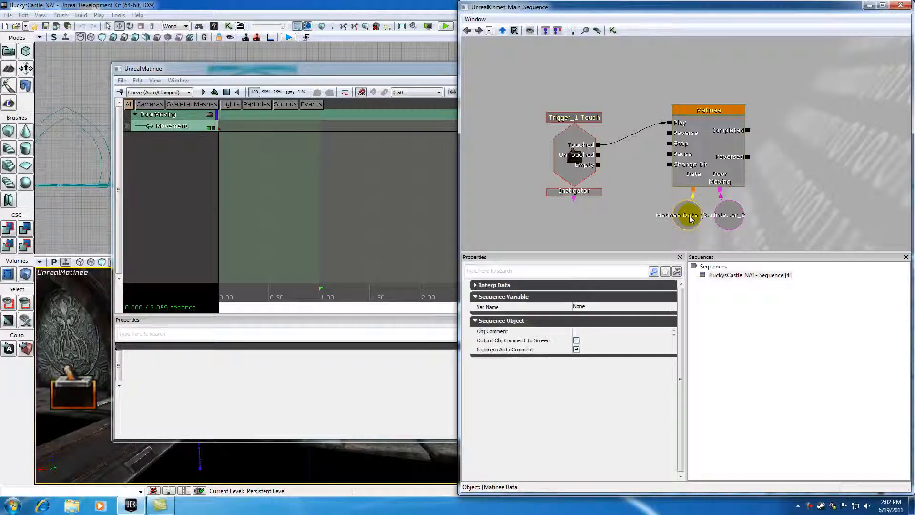
{"action": "left_click", "coordinate": [727, 214]}
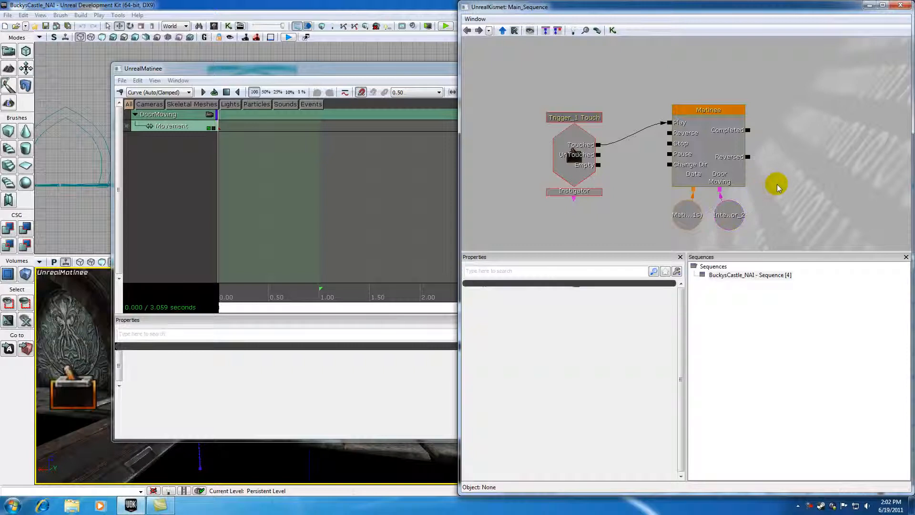
{"action": "left_click", "coordinate": [689, 213]}
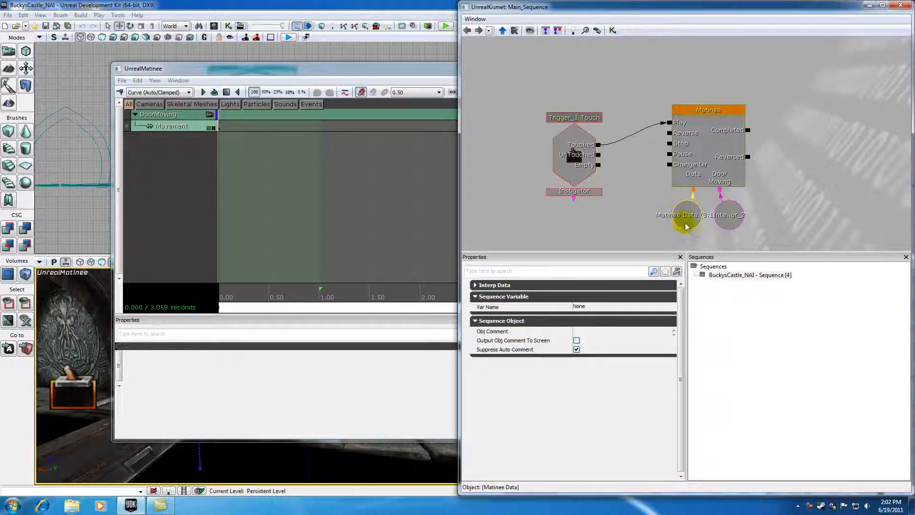
{"action": "left_click", "coordinate": [715, 112]}
{"action": "left_click", "coordinate": [624, 196]}
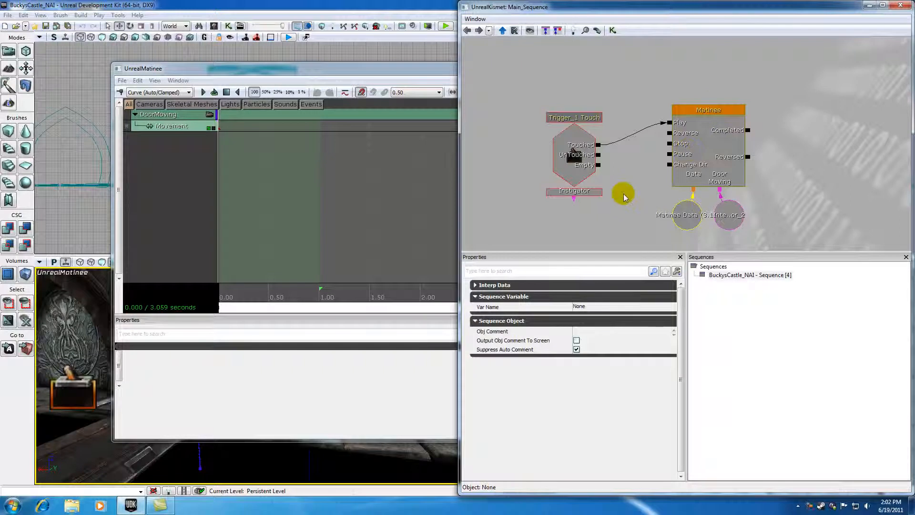
{"action": "left_click", "coordinate": [686, 217]}
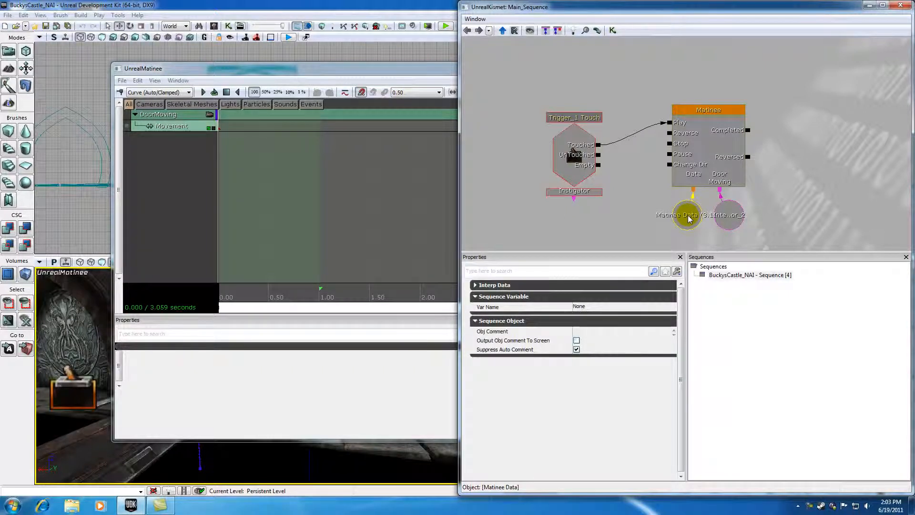
{"action": "left_click", "coordinate": [735, 217]}
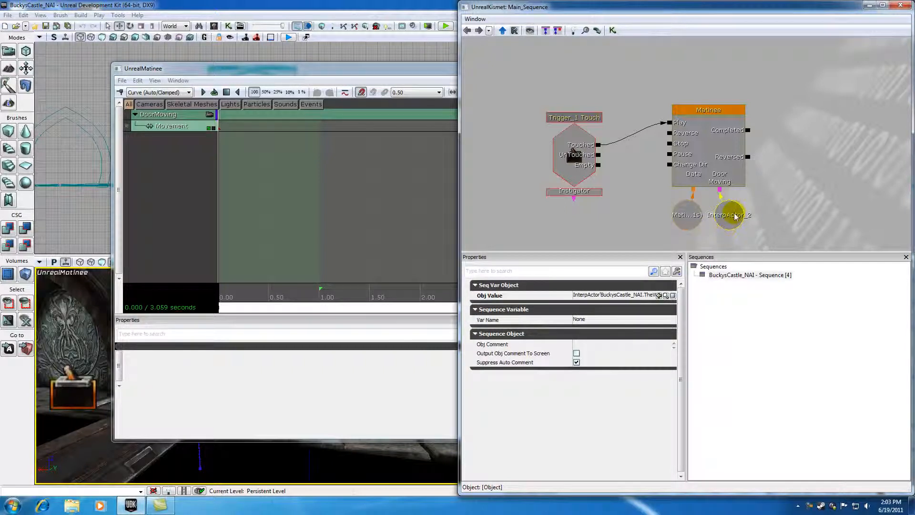
{"action": "left_click", "coordinate": [778, 198]}
{"action": "left_click", "coordinate": [730, 212]}
Select the Movement track of the DoorMoving group and reposition the Matinee window.
{"action": "left_click", "coordinate": [233, 68]}
{"action": "left_click", "coordinate": [164, 126]}
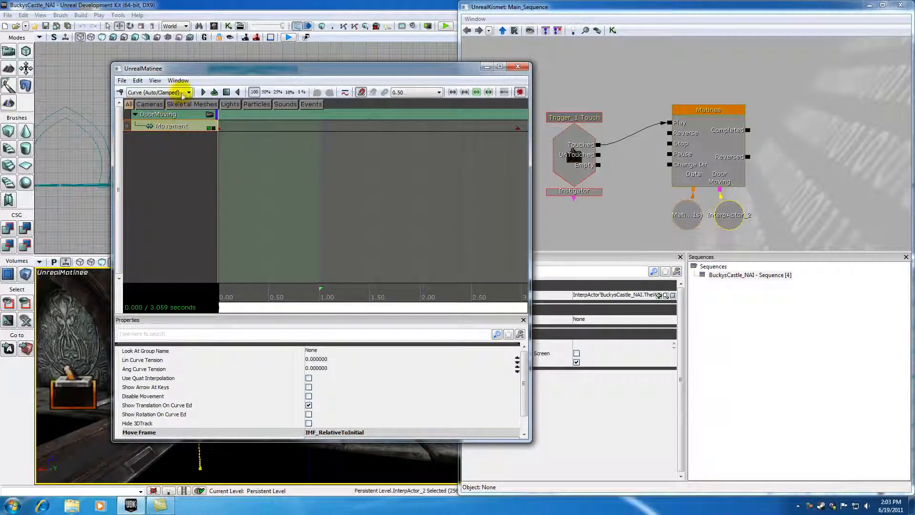
{"action": "left_click_drag", "start_coordinate": [183, 74], "coordinate": [365, 91]}
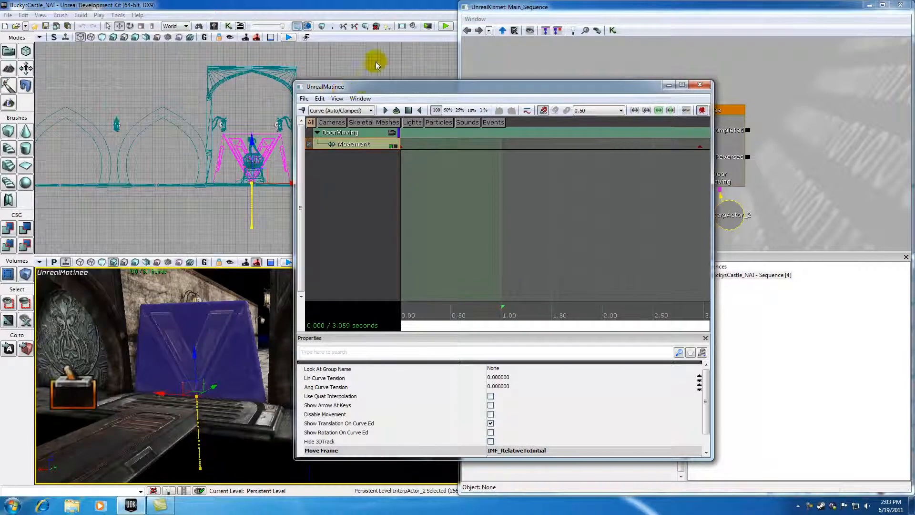
{"action": "left_click_drag", "start_coordinate": [376, 88], "coordinate": [197, 55]}
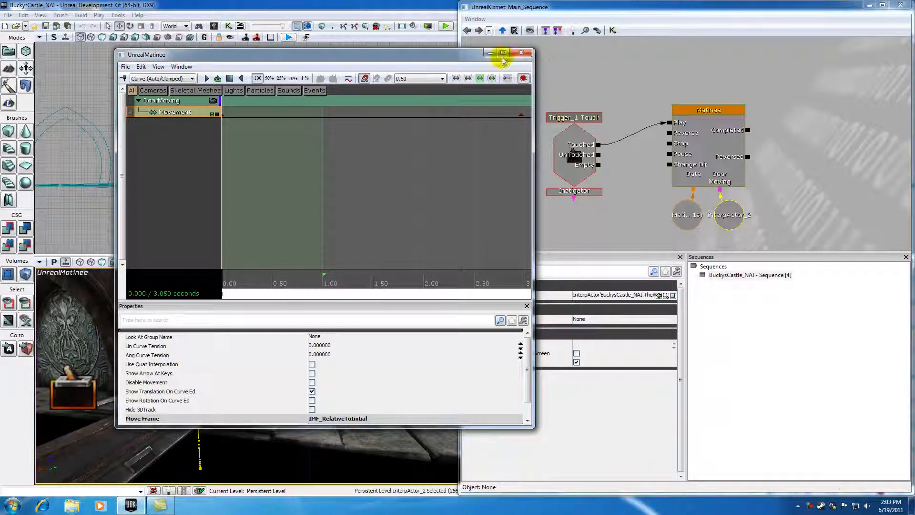
{"action": "left_click_drag", "start_coordinate": [471, 55], "coordinate": [640, 56]}
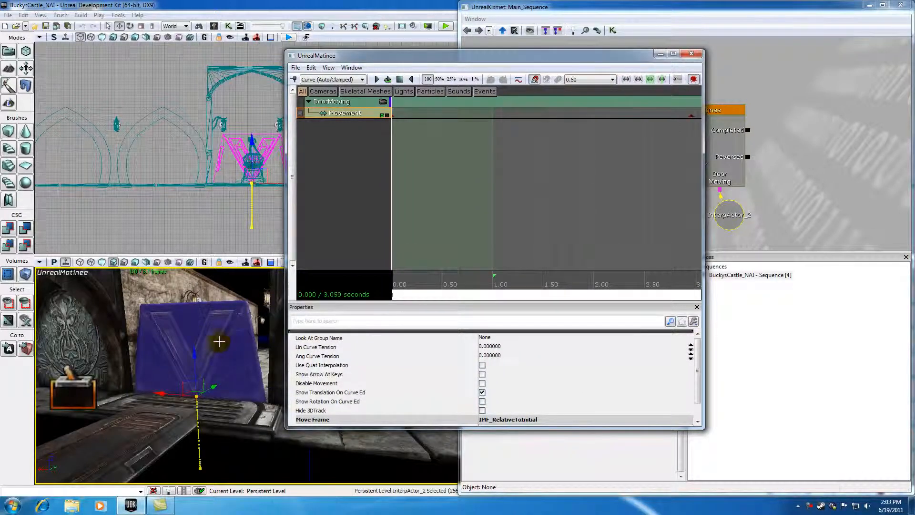
{"action": "left_click_drag", "start_coordinate": [498, 57], "coordinate": [333, 75]}
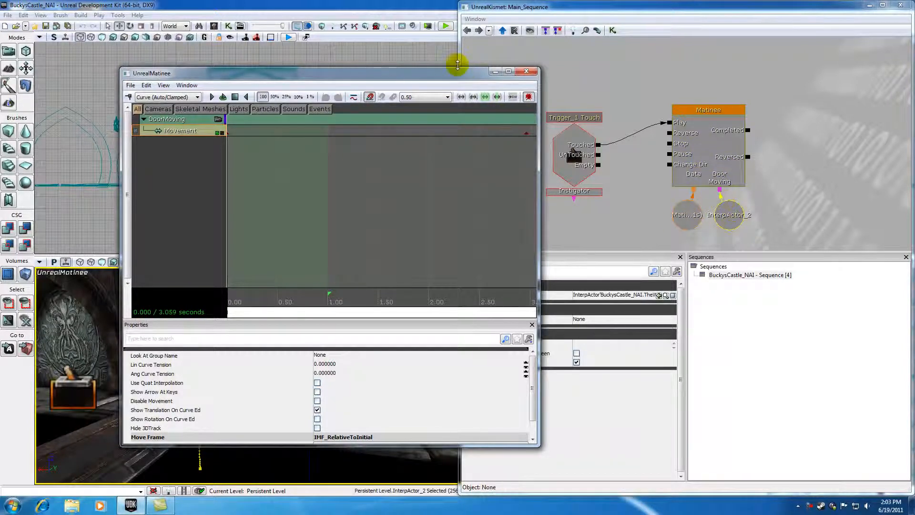
{"action": "left_click_drag", "start_coordinate": [461, 74], "coordinate": [395, 69]}
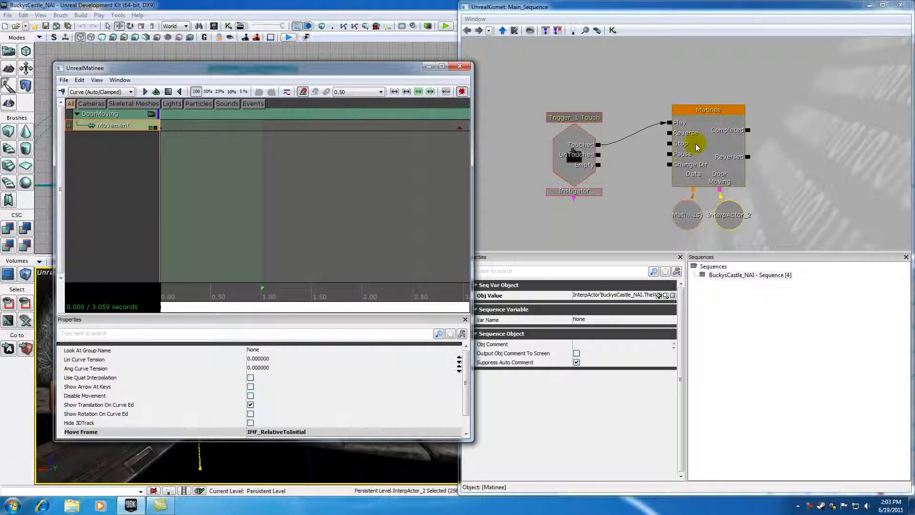
Check the Matinee Data and InterpActor_2 variables again and move the Matinee window beside them.
{"action": "left_click", "coordinate": [686, 218]}
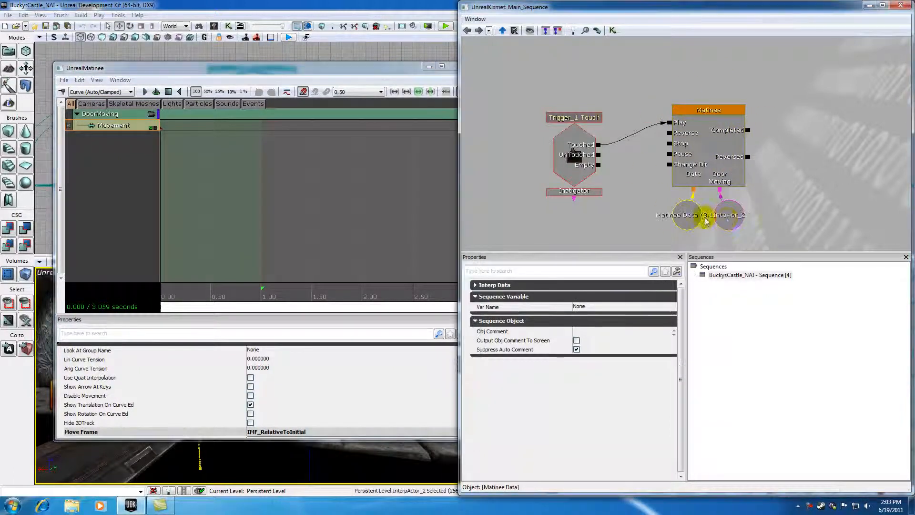
{"action": "left_click", "coordinate": [729, 217]}
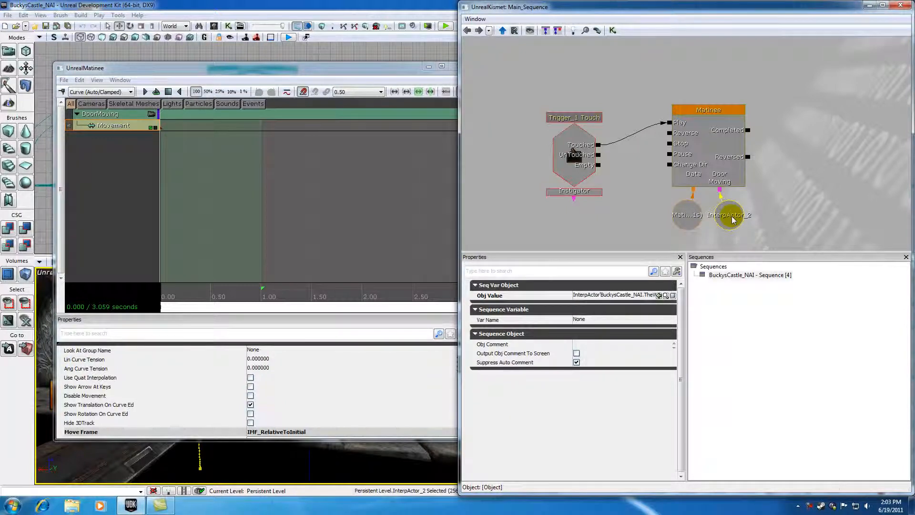
{"action": "left_click_drag", "start_coordinate": [335, 72], "coordinate": [510, 63]}
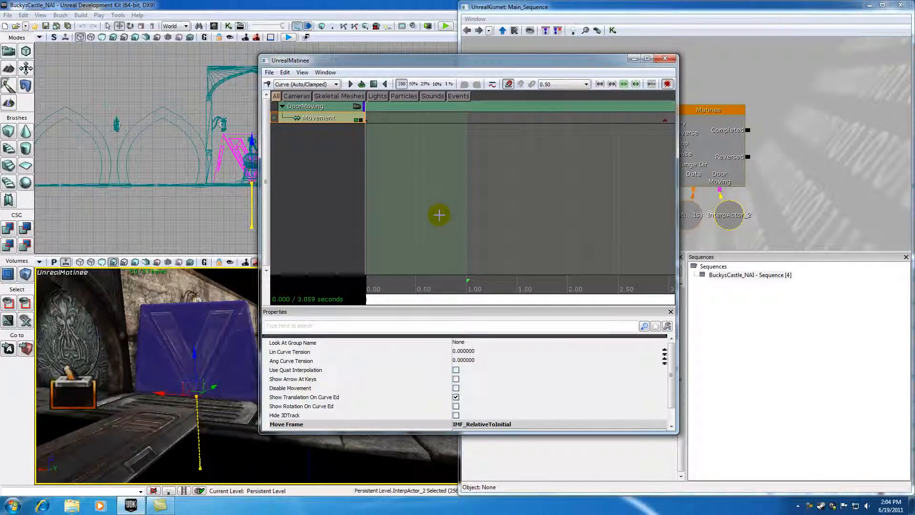
Zoom out the timeline and add a keyframe to the Movement track at 1.00 seconds.
{"action": "scroll", "coordinate": [440, 215], "scroll_direction": "down", "scroll_amount": 3}
{"action": "scroll", "coordinate": [438, 217], "scroll_direction": "down", "scroll_amount": 2}
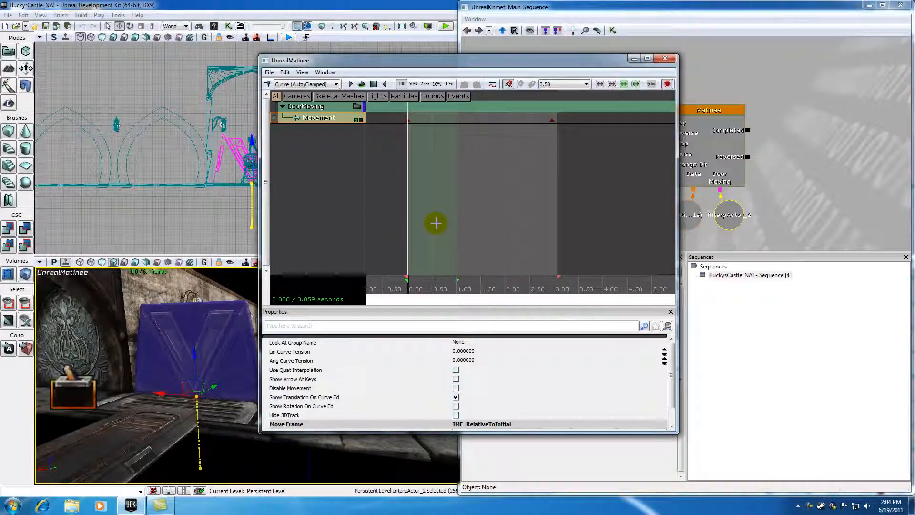
{"action": "left_click_drag", "start_coordinate": [458, 281], "coordinate": [380, 280]}
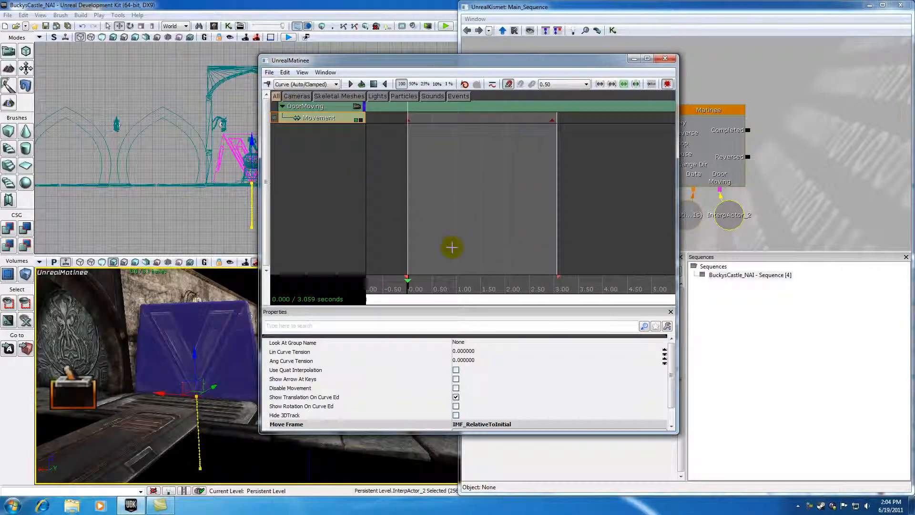
{"action": "left_click_drag", "start_coordinate": [408, 289], "coordinate": [467, 289]}
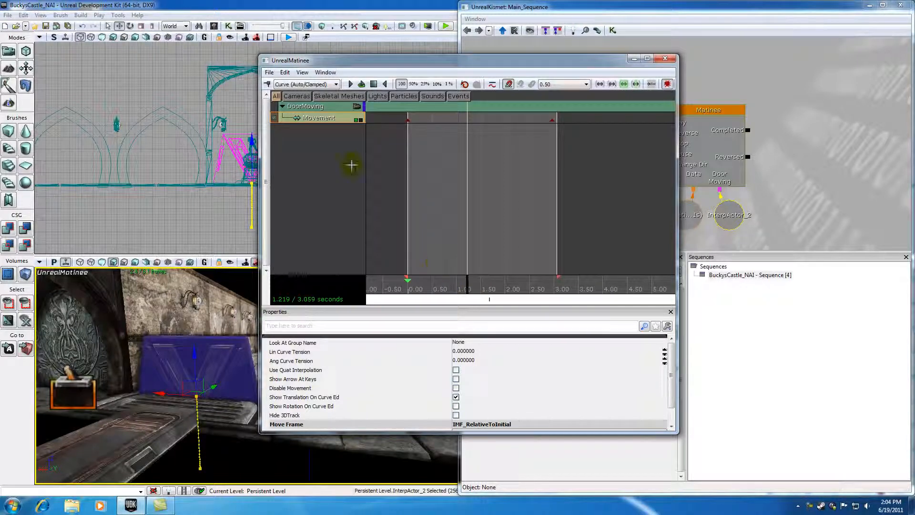
{"action": "left_click", "coordinate": [462, 282]}
{"action": "key", "text": "Return"}
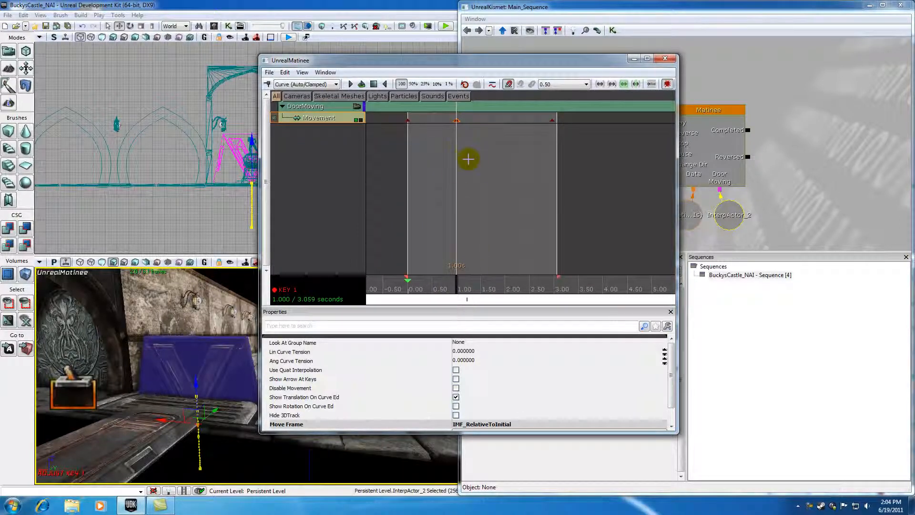
Delete the keyframe at 1.00 seconds and add a new Movement key at the same time.
{"action": "right_click", "coordinate": [455, 120]}
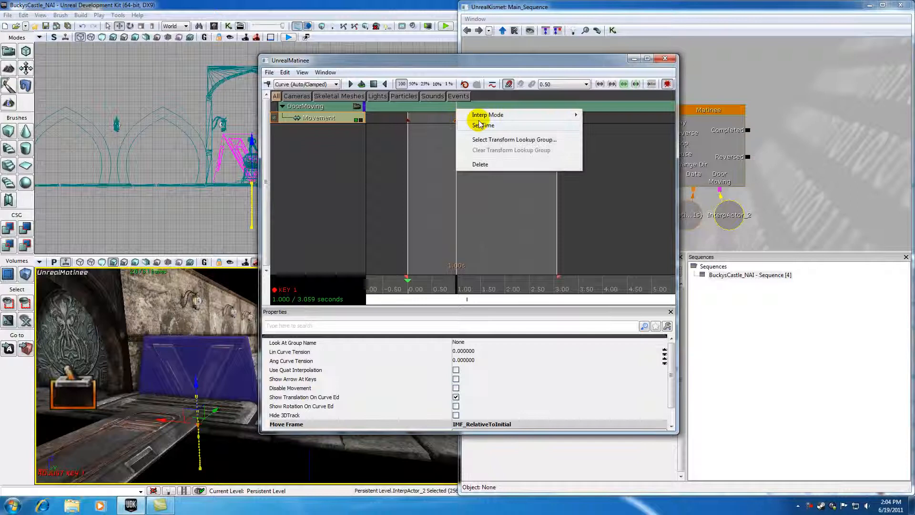
{"action": "left_click", "coordinate": [478, 164]}
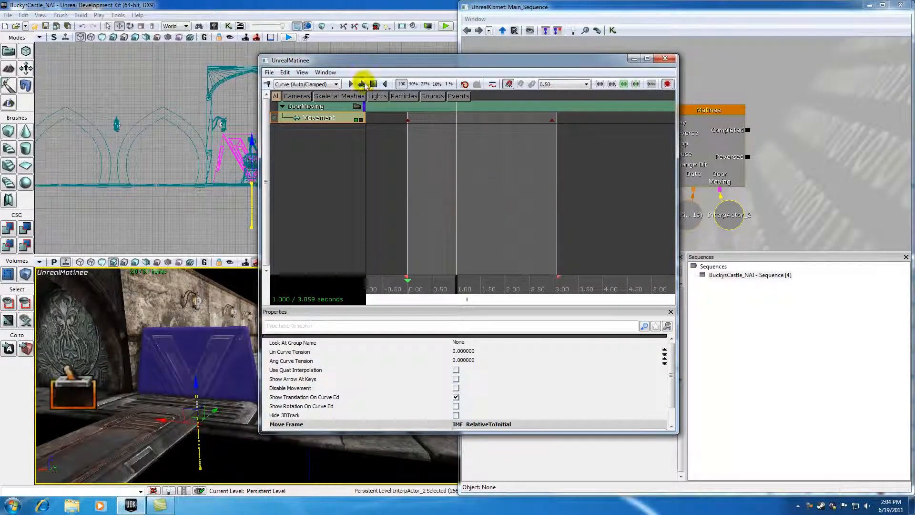
{"action": "left_click", "coordinate": [268, 84]}
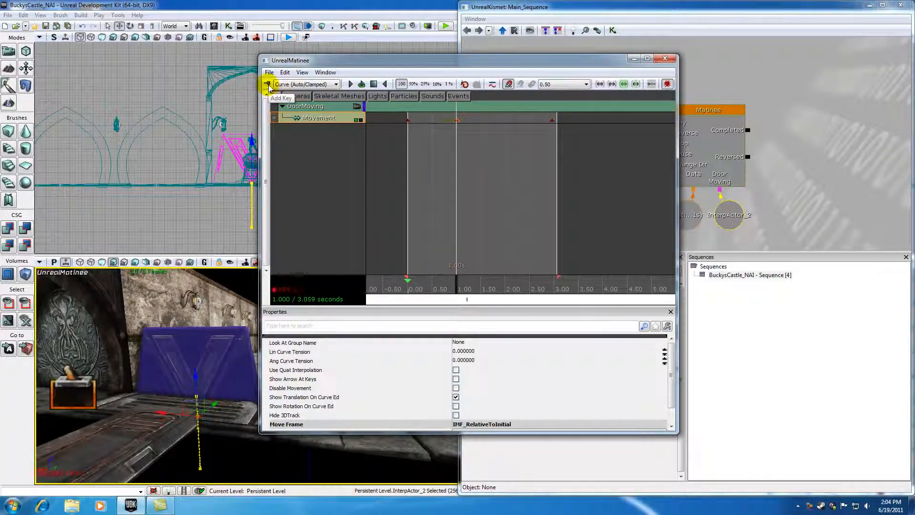
Delete the Movement keyframe at 1.00 seconds.
{"action": "right_click", "coordinate": [457, 120]}
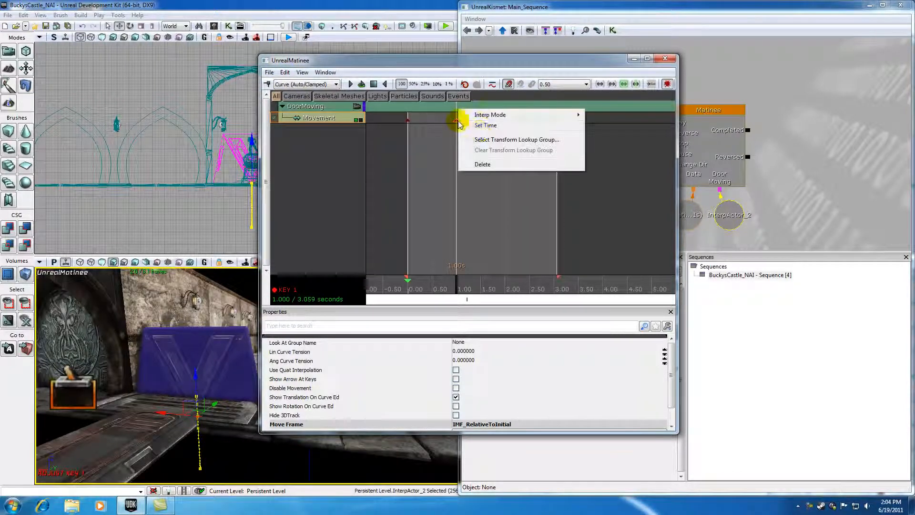
{"action": "left_click", "coordinate": [480, 164]}
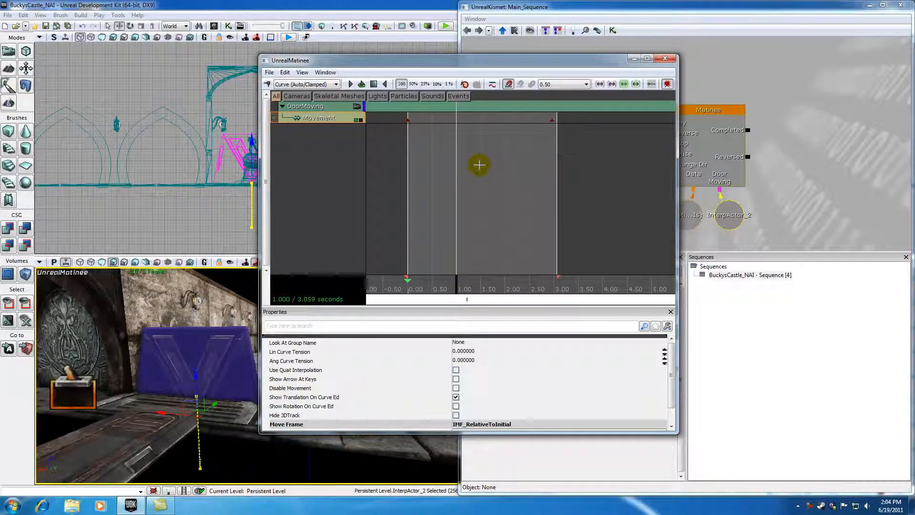
{"action": "left_click", "coordinate": [336, 85]}
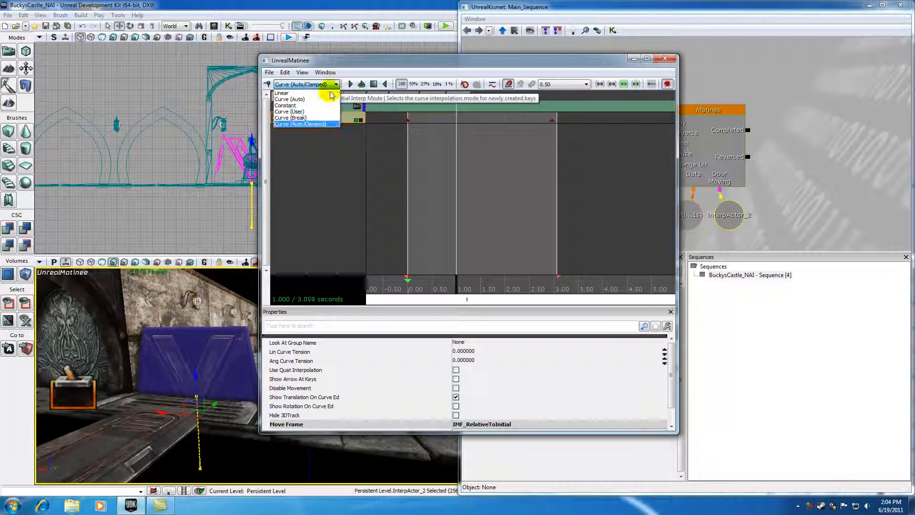
{"action": "left_click", "coordinate": [337, 85]}
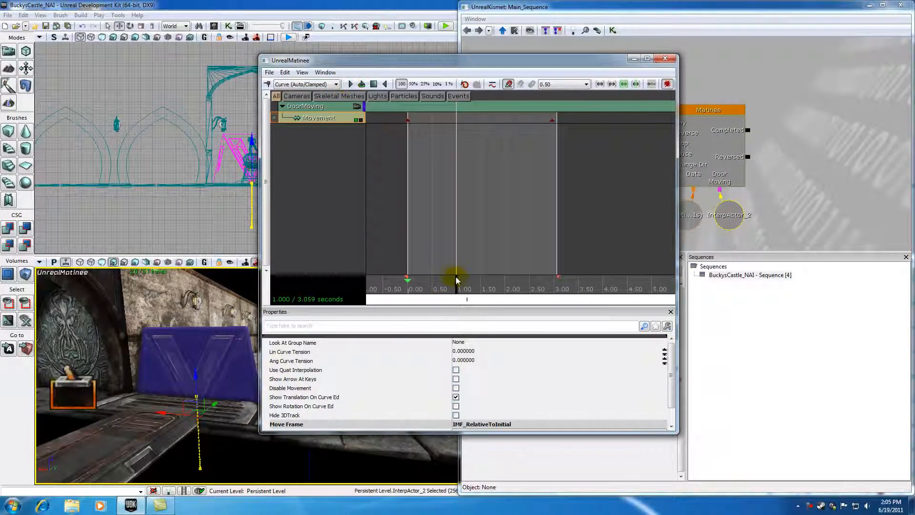
Scrub the time cursor to the start and play the sequence forward and in reverse.
{"action": "left_click_drag", "start_coordinate": [453, 279], "coordinate": [406, 280]}
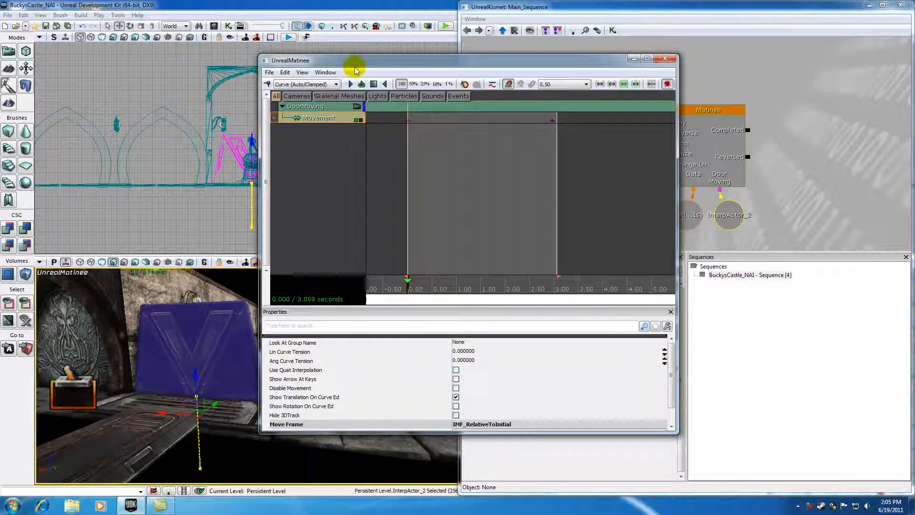
{"action": "left_click", "coordinate": [350, 85]}
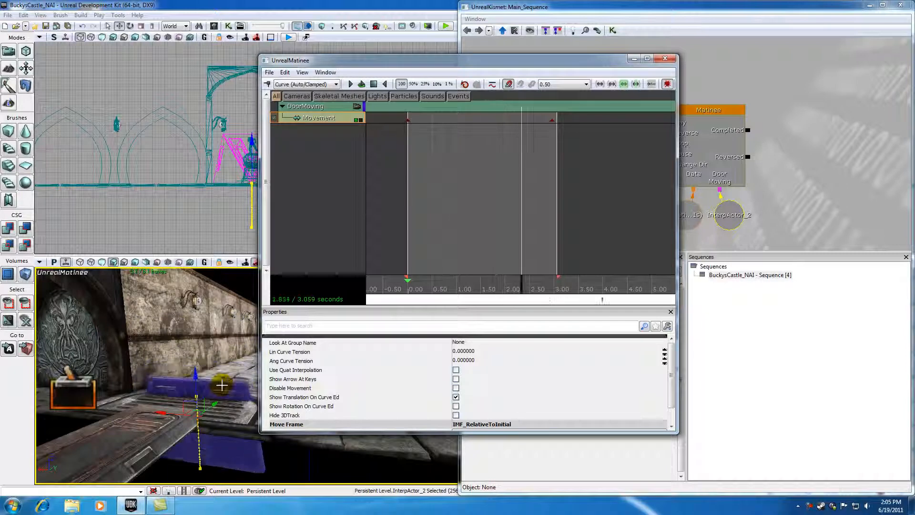
{"action": "left_click_drag", "start_coordinate": [433, 280], "coordinate": [385, 278]}
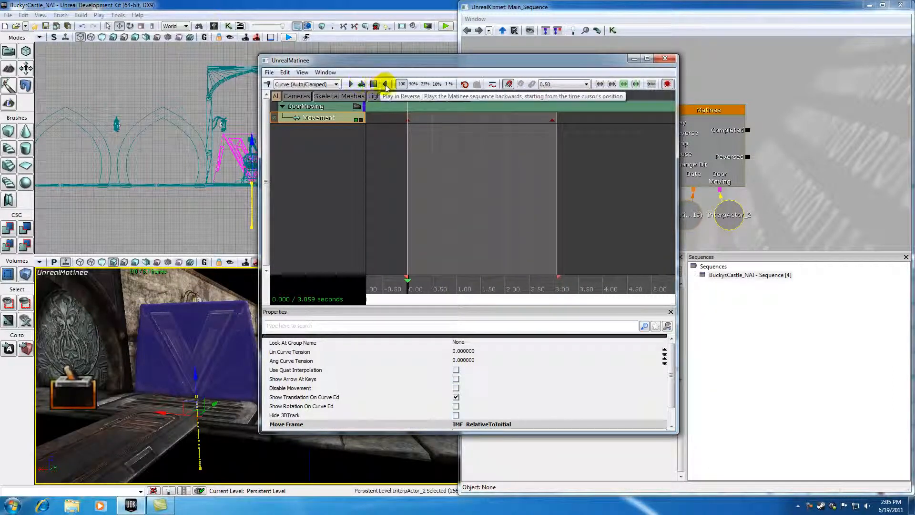
{"action": "left_click", "coordinate": [350, 84]}
{"action": "left_click", "coordinate": [374, 84]}
{"action": "left_click", "coordinate": [385, 84]}
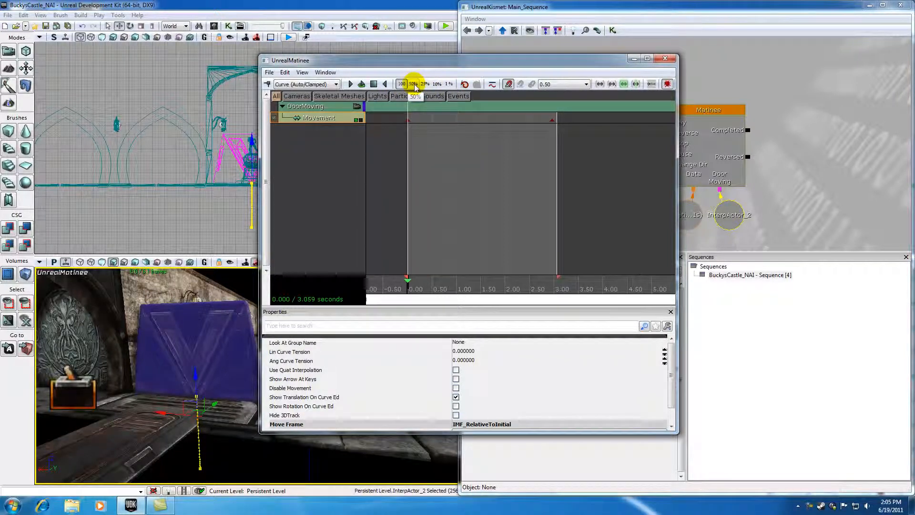
Preview the sequence at 25% playback speed and restore 100% speed.
{"action": "left_click_drag", "start_coordinate": [407, 61], "coordinate": [444, 70]}
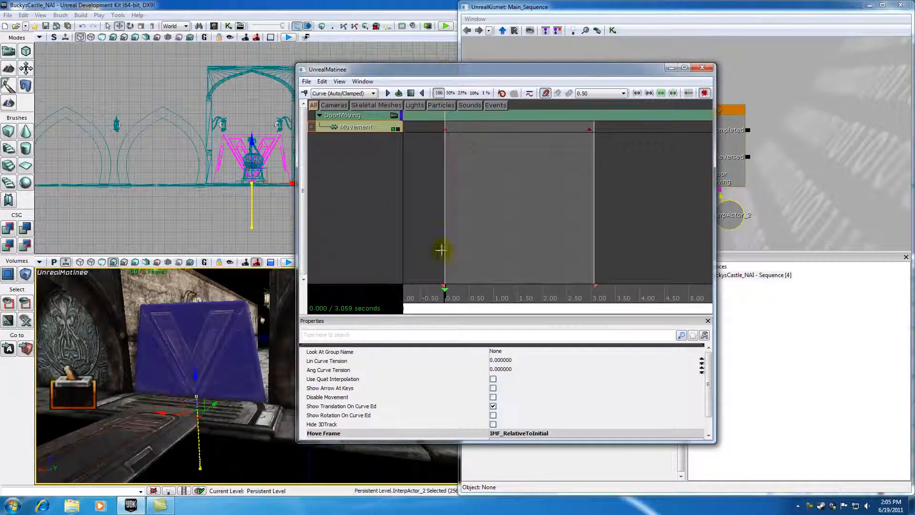
{"action": "left_click", "coordinate": [462, 94]}
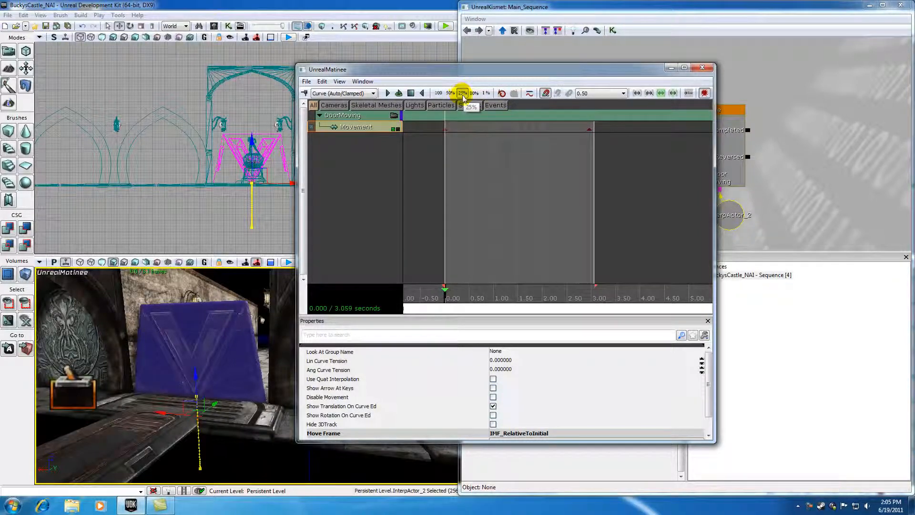
{"action": "left_click", "coordinate": [387, 93]}
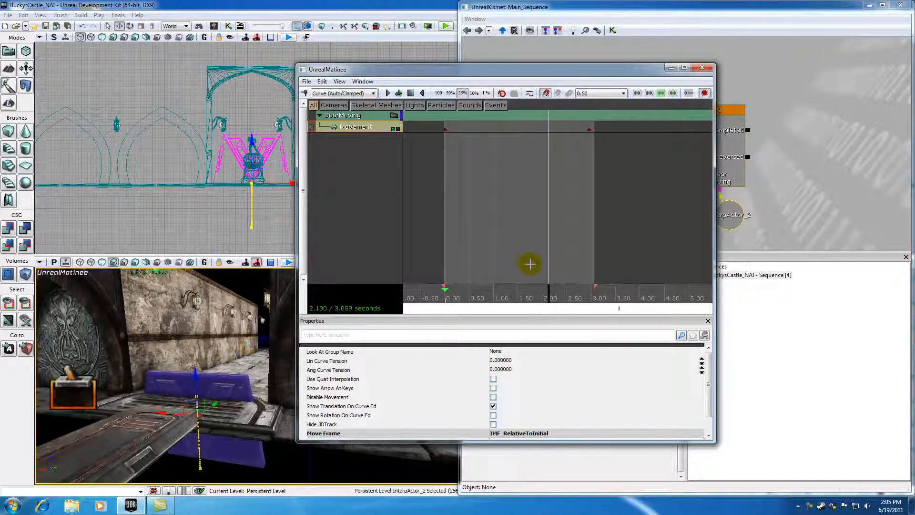
{"action": "left_click_drag", "start_coordinate": [567, 292], "coordinate": [444, 293]}
{"action": "left_click", "coordinate": [438, 93]}
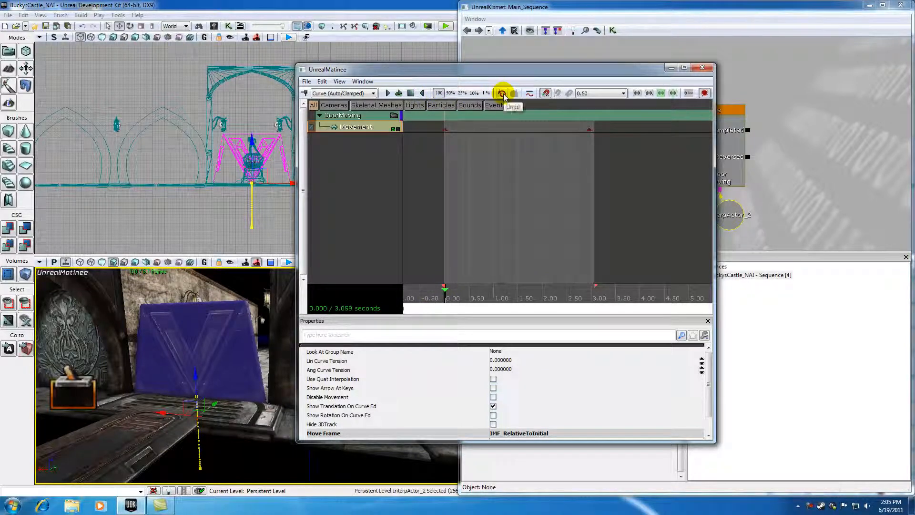
Open the Curve Editor pane to inspect the Movement curve and close it again.
{"action": "left_click", "coordinate": [529, 95]}
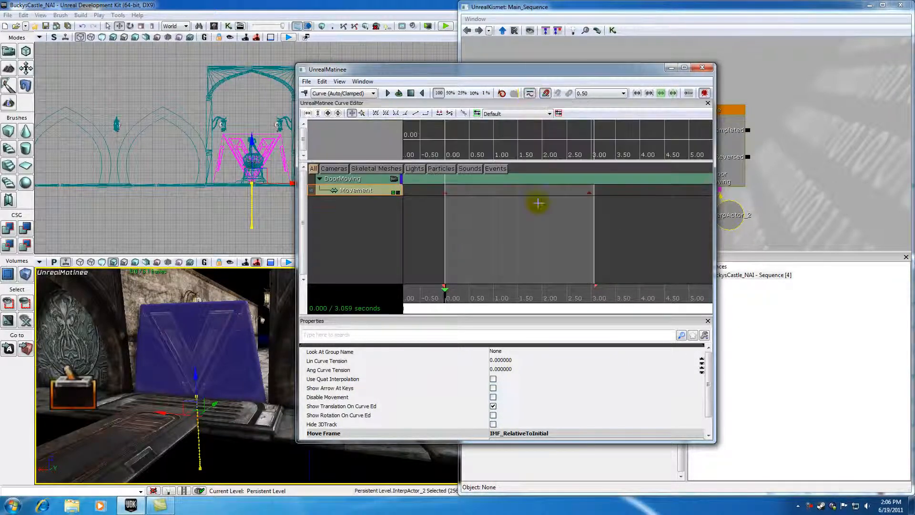
{"action": "left_click_drag", "start_coordinate": [545, 161], "coordinate": [544, 194]}
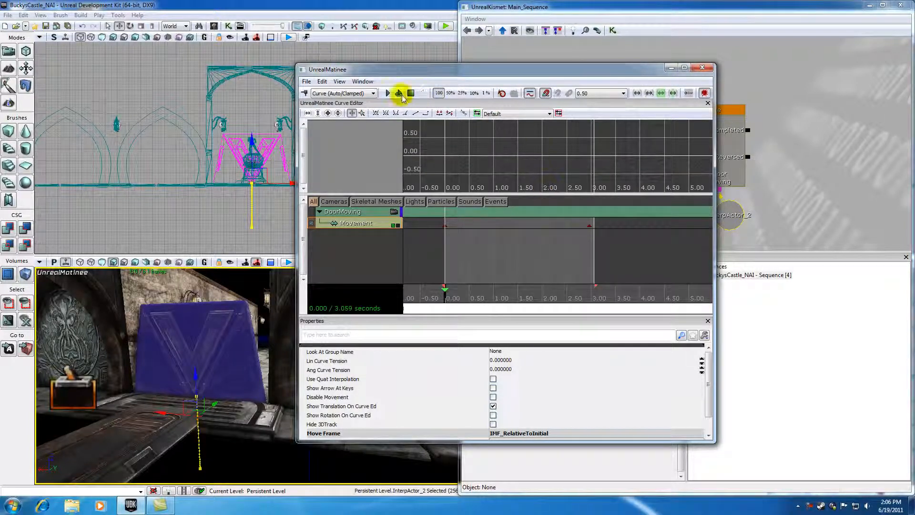
{"action": "left_click", "coordinate": [362, 81]}
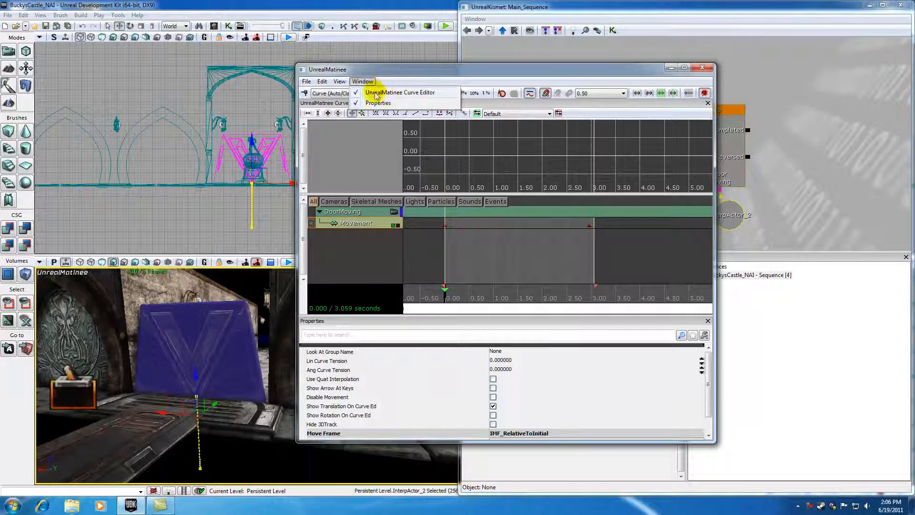
{"action": "left_click", "coordinate": [385, 92]}
{"action": "left_click", "coordinate": [365, 81]}
{"action": "left_click", "coordinate": [376, 94]}
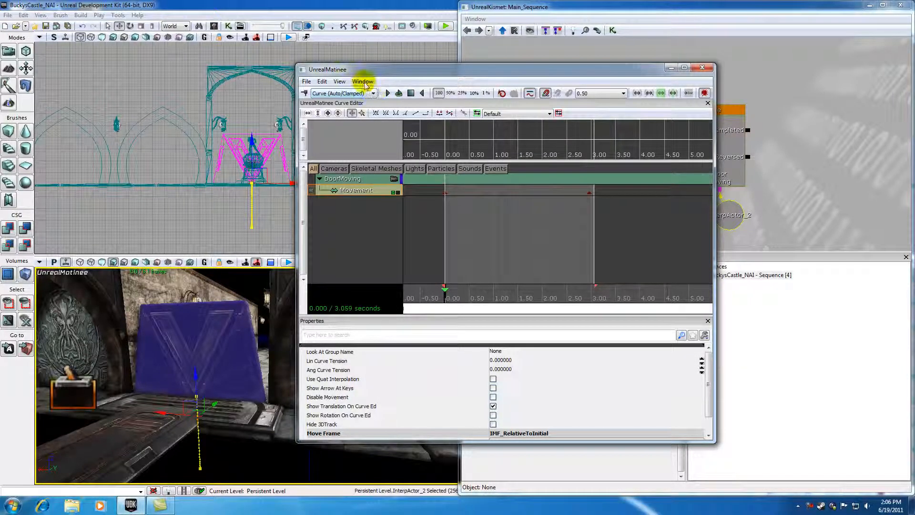
{"action": "left_click_drag", "start_coordinate": [566, 162], "coordinate": [565, 204]}
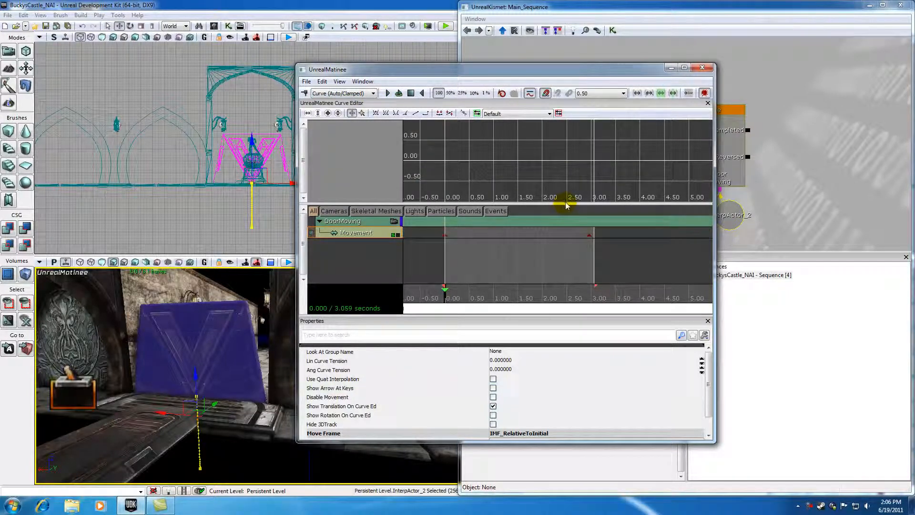
{"action": "left_click_drag", "start_coordinate": [565, 191], "coordinate": [552, 159]}
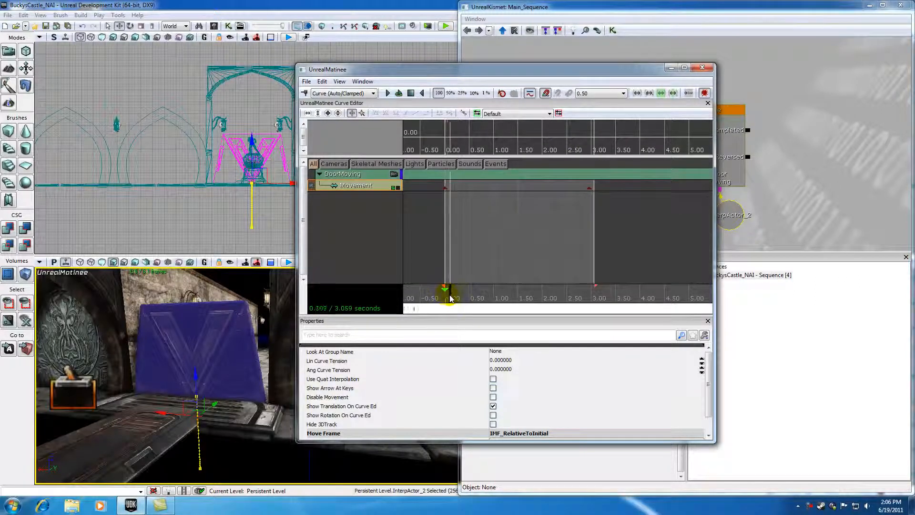
{"action": "left_click_drag", "start_coordinate": [443, 298], "coordinate": [479, 296]}
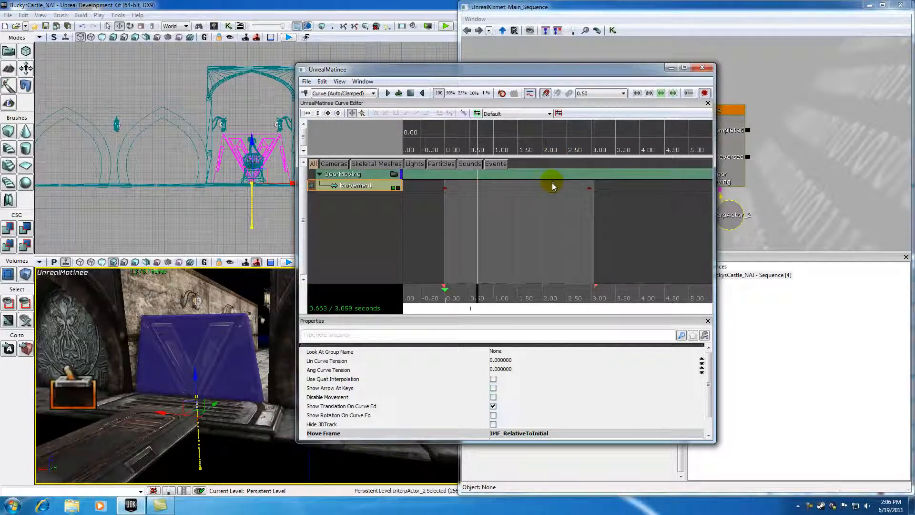
{"action": "left_click_drag", "start_coordinate": [553, 157], "coordinate": [547, 192]}
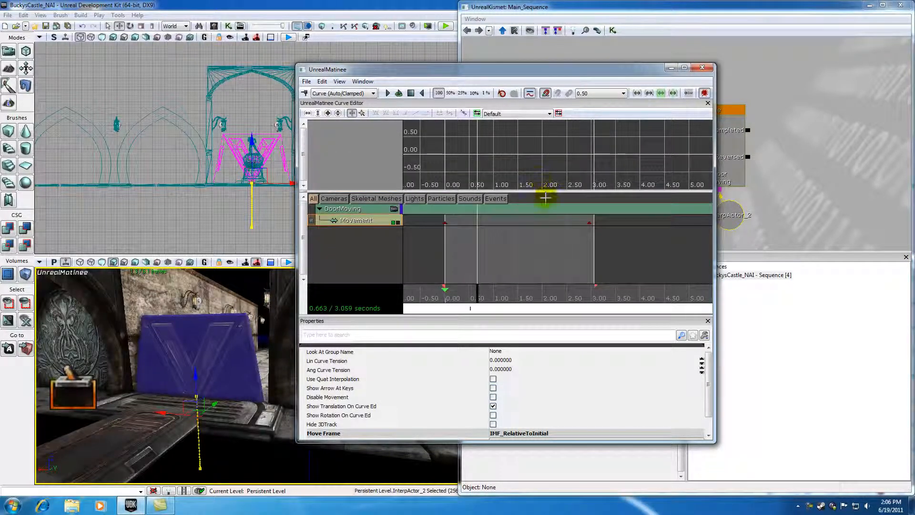
{"action": "left_click_drag", "start_coordinate": [545, 193], "coordinate": [546, 213]}
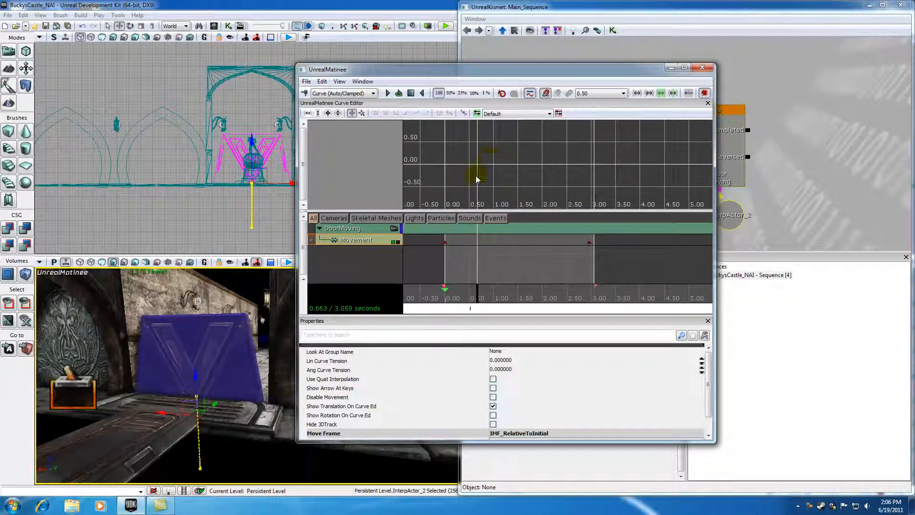
{"action": "left_click", "coordinate": [529, 93]}
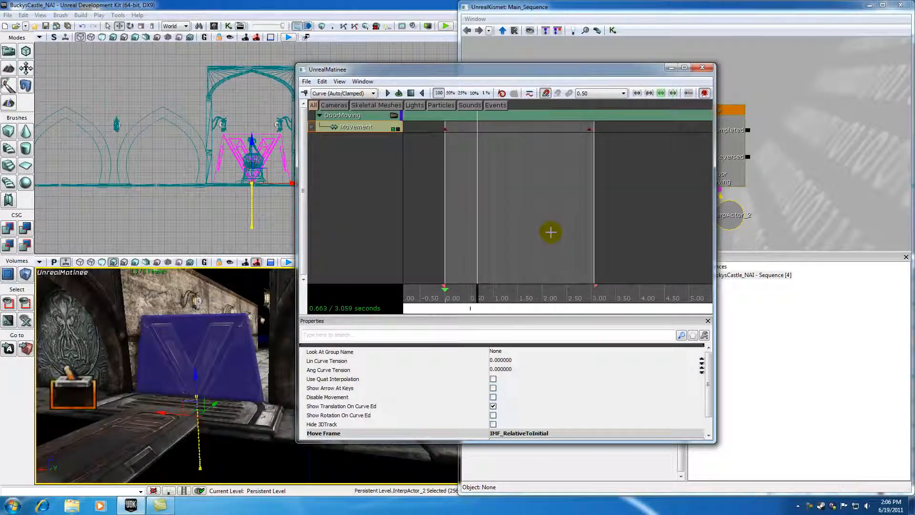
Examine the snap toggle, initial interpolation mode and snap size options.
{"action": "left_click", "coordinate": [547, 95]}
{"action": "left_click", "coordinate": [374, 94]}
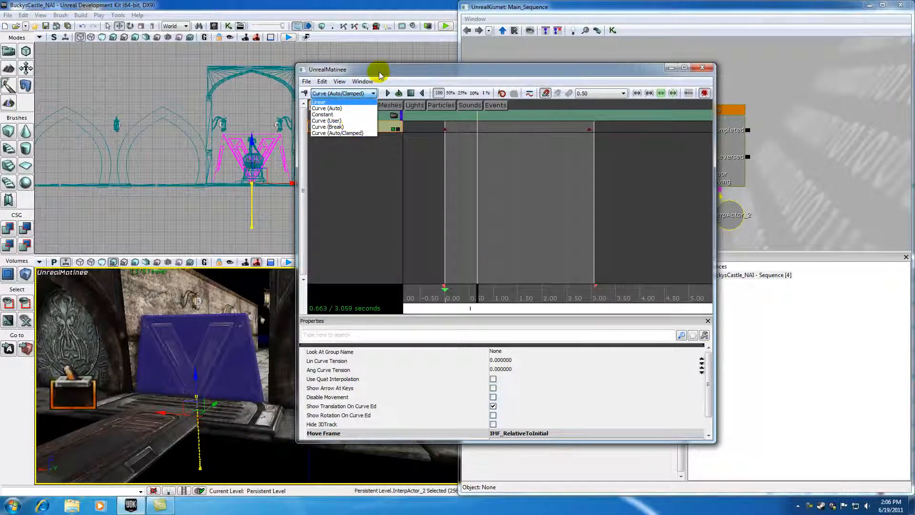
{"action": "left_click", "coordinate": [395, 71]}
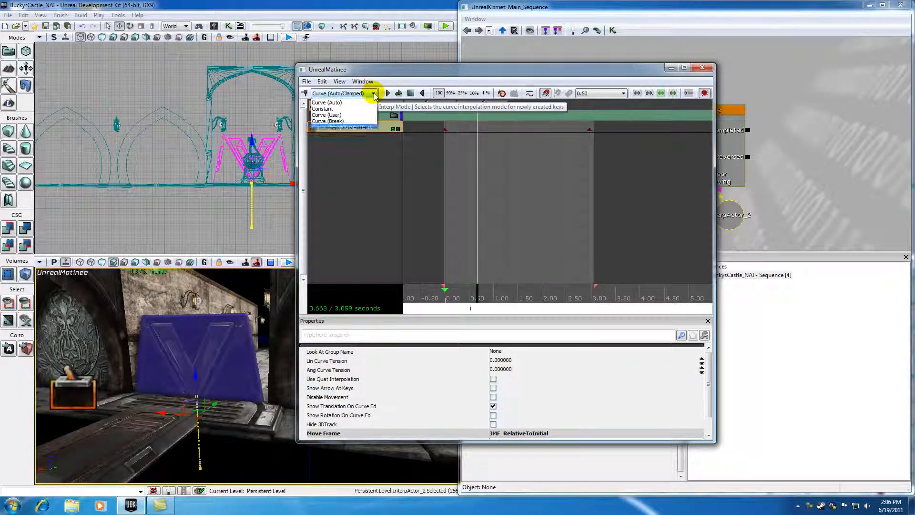
{"action": "left_click", "coordinate": [531, 94]}
{"action": "left_click", "coordinate": [530, 94]}
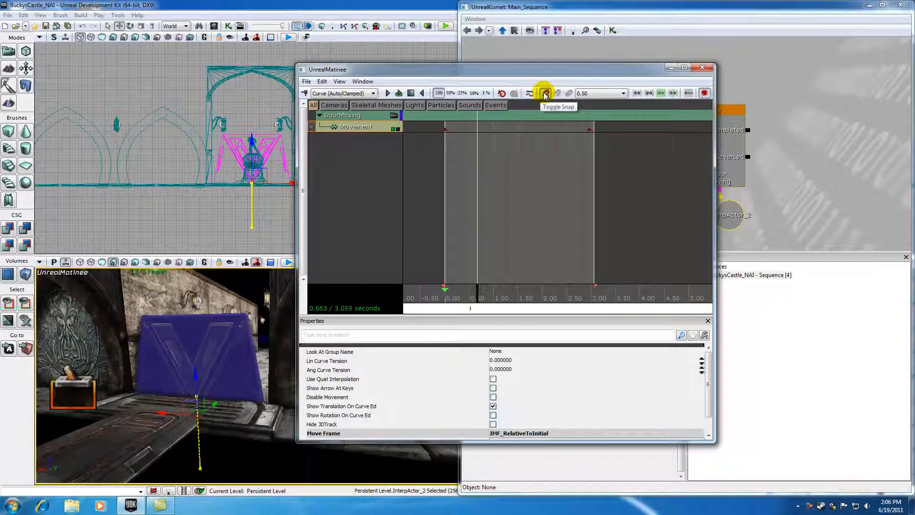
{"action": "left_click", "coordinate": [545, 94]}
{"action": "left_click", "coordinate": [620, 93]}
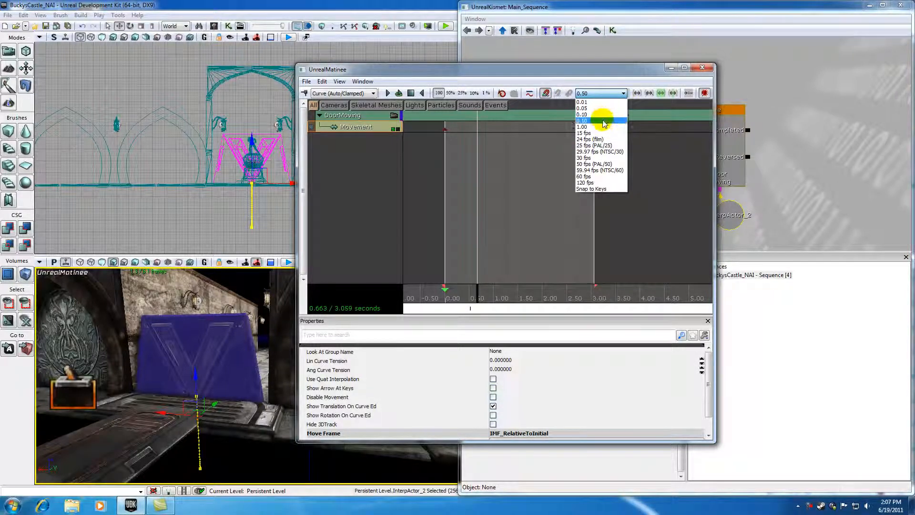
{"action": "left_click", "coordinate": [599, 121]}
Select the last Movement keyframe and move it to 2.50 seconds with snapping toggled.
{"action": "left_click", "coordinate": [589, 129]}
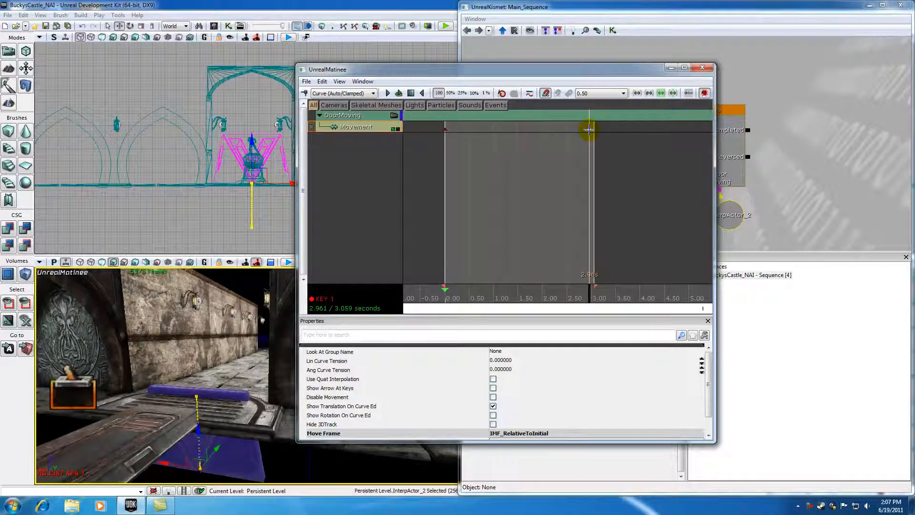
{"action": "left_click", "coordinate": [546, 94]}
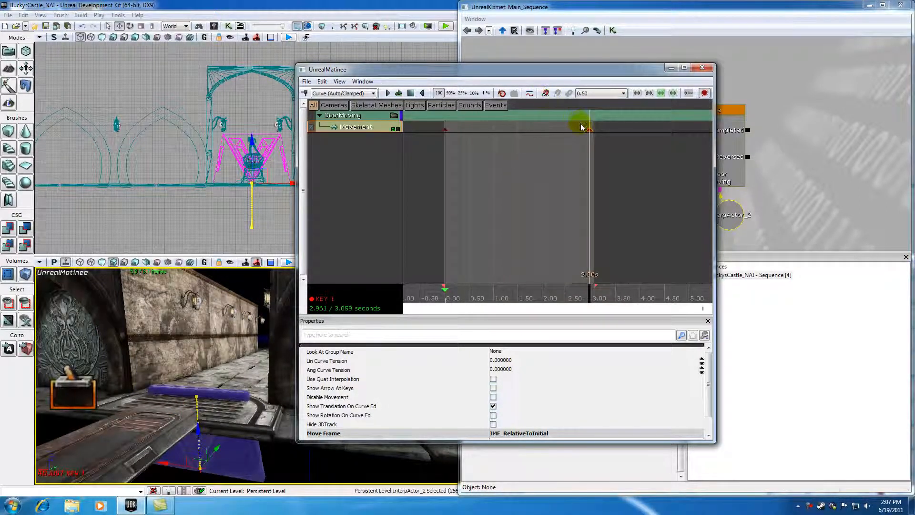
{"action": "mouse_move", "coordinate": [589, 130]}
{"action": "left_mouse_down"}
{"action": "mouse_move", "coordinate": [493, 129]}
{"action": "mouse_move", "coordinate": [551, 130]}
{"action": "mouse_move", "coordinate": [498, 129]}
{"action": "mouse_move", "coordinate": [543, 129]}
{"action": "left_mouse_up"}
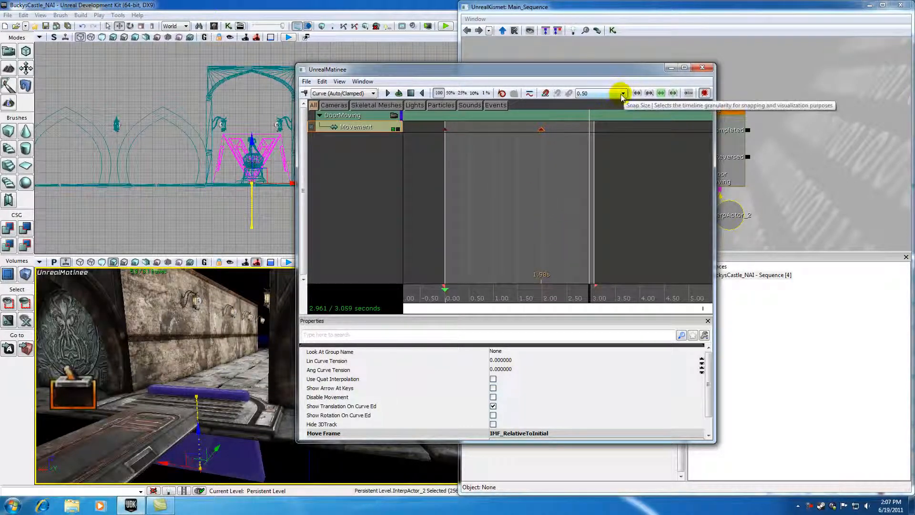
{"action": "left_click", "coordinate": [546, 94]}
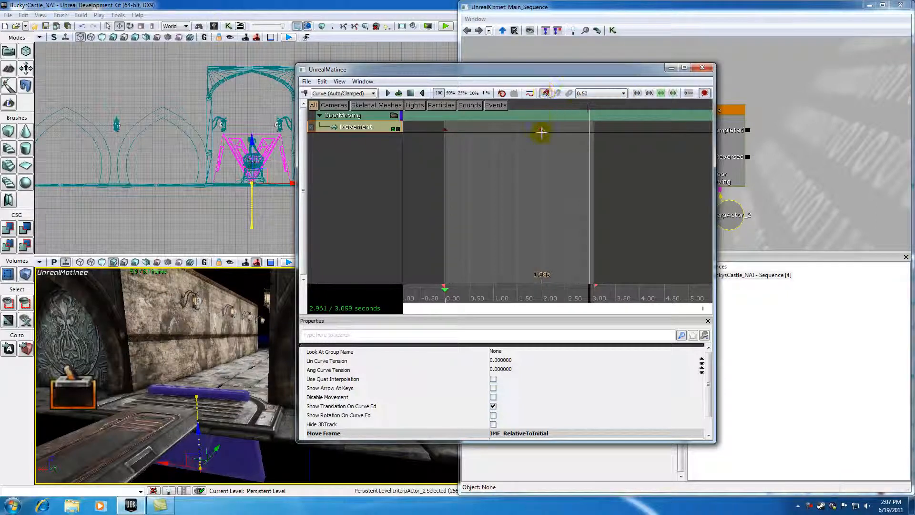
{"action": "left_click_drag", "start_coordinate": [542, 129], "coordinate": [567, 130], "text": "ctrl"}
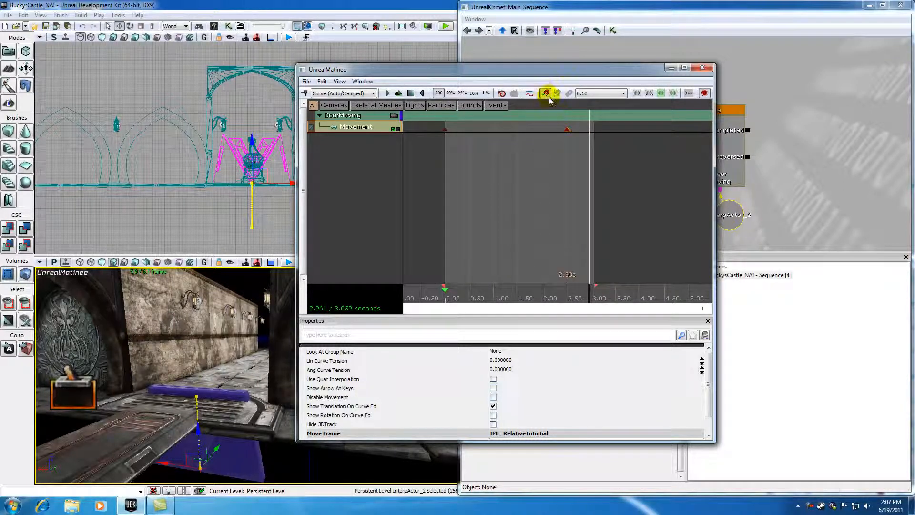
Set the snap size to 1.00 and move the last keyframe to 3.00 seconds.
{"action": "left_click", "coordinate": [618, 92]}
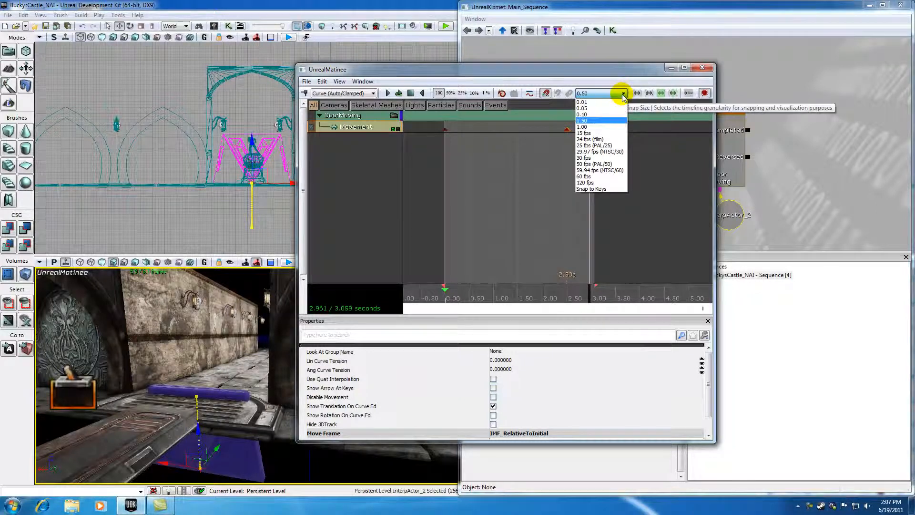
{"action": "left_click", "coordinate": [586, 128]}
{"action": "mouse_move", "coordinate": [566, 129]}
{"action": "left_mouse_down"}
{"action": "mouse_move", "coordinate": [454, 129]}
{"action": "mouse_move", "coordinate": [566, 133]}
{"action": "left_mouse_up"}
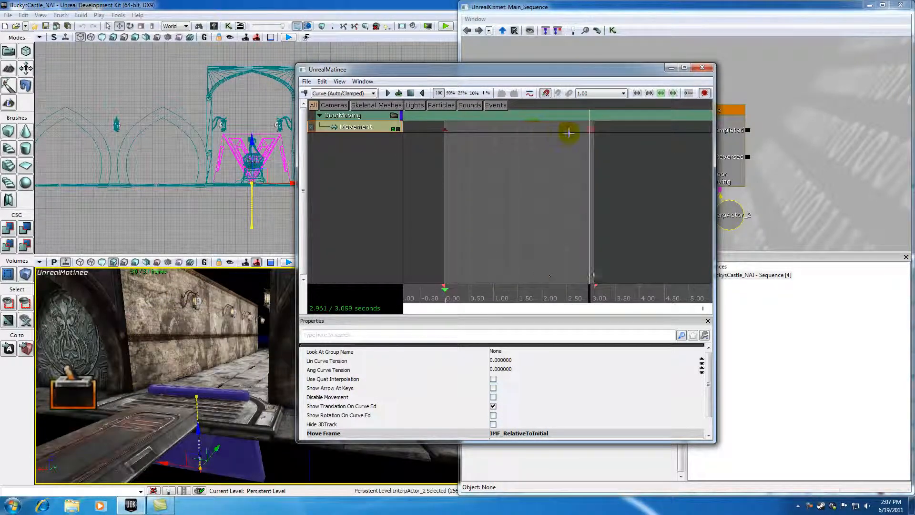
Set the snap size back to 0.50 and move the last keyframe to about 2.66 seconds.
{"action": "left_click", "coordinate": [623, 94]}
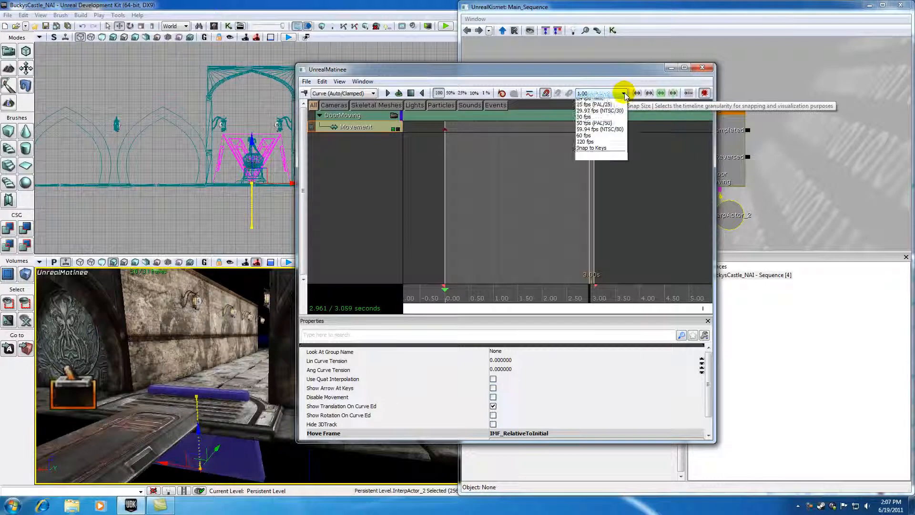
{"action": "left_click", "coordinate": [592, 122]}
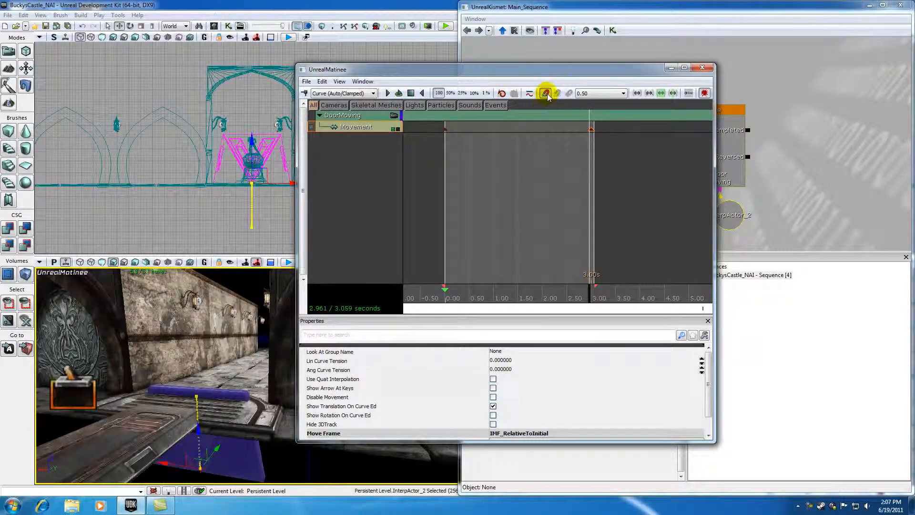
{"action": "mouse_move", "coordinate": [590, 130]}
{"action": "left_mouse_down"}
{"action": "mouse_move", "coordinate": [547, 133]}
{"action": "mouse_move", "coordinate": [574, 133]}
{"action": "left_mouse_up"}
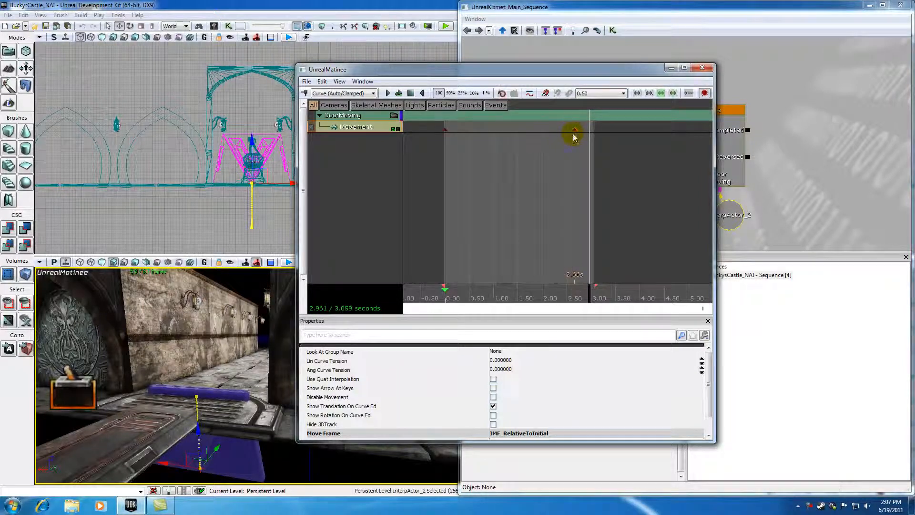
Fit the loop region to the sequence and move the Matinee window to the left.
{"action": "left_click", "coordinate": [638, 97]}
{"action": "left_click", "coordinate": [649, 95]}
{"action": "left_click", "coordinate": [671, 95]}
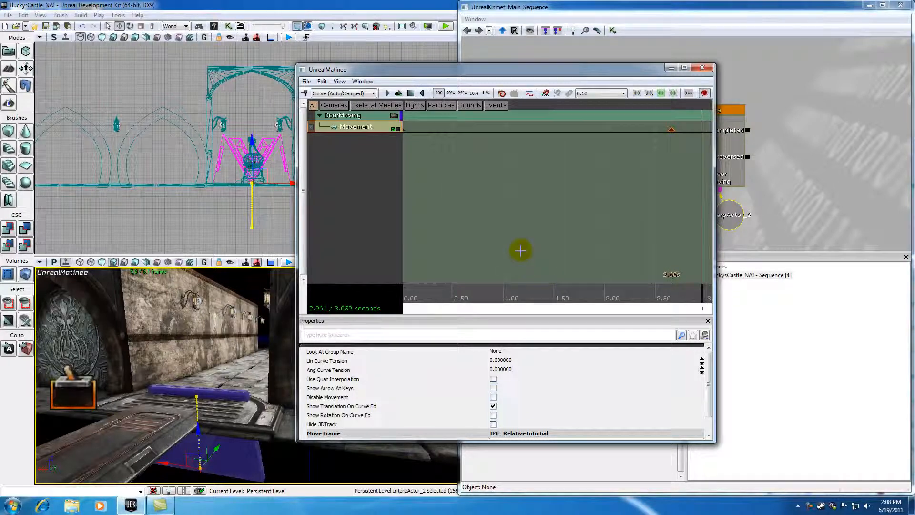
{"action": "scroll", "coordinate": [520, 251], "scroll_direction": "down", "scroll_amount": 5}
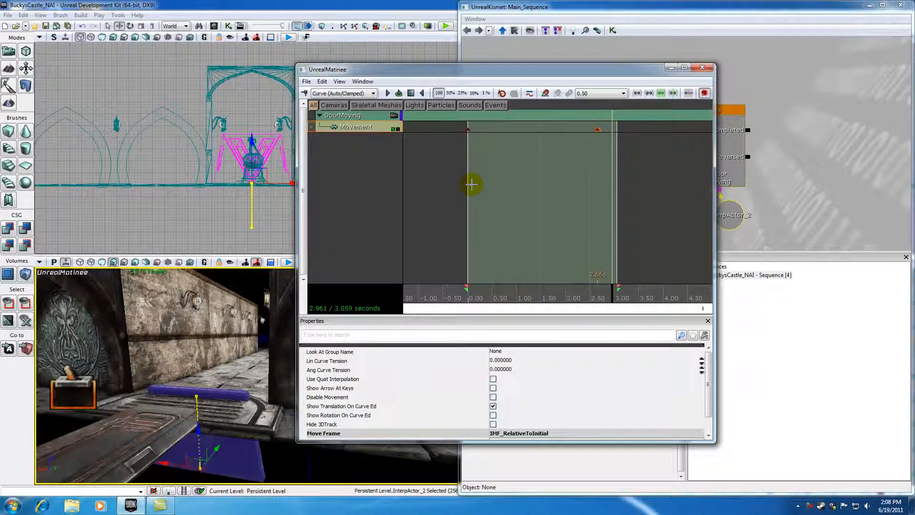
{"action": "left_click_drag", "start_coordinate": [538, 70], "coordinate": [376, 57]}
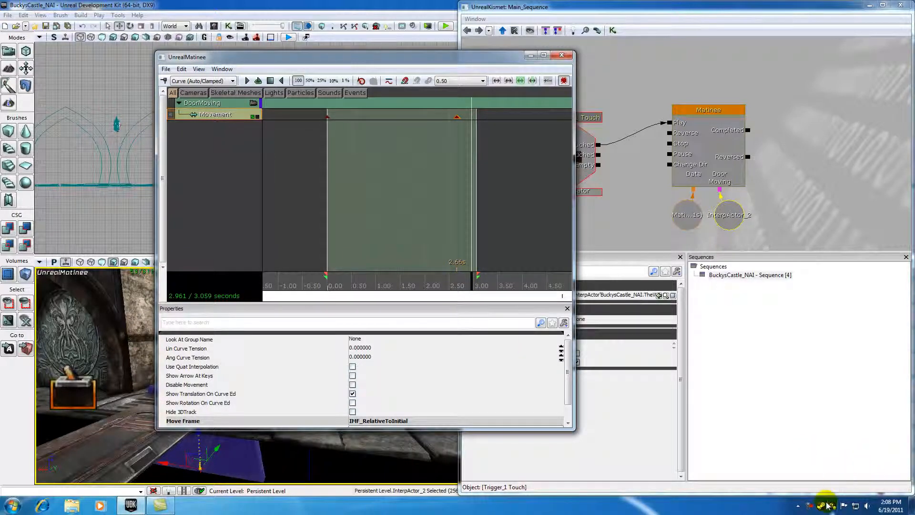
{"action": "right_click", "coordinate": [811, 508]}
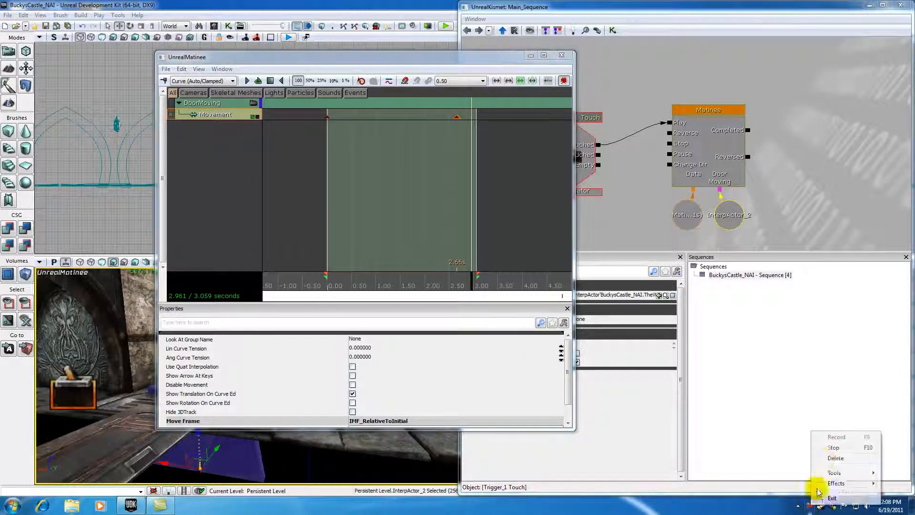